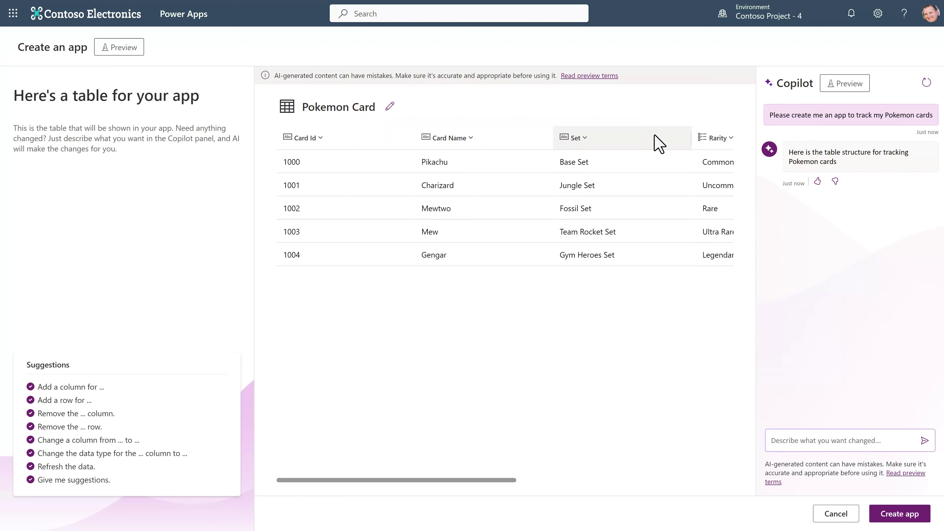
Create the app from the generated Pokemon Card table
click(872, 515)
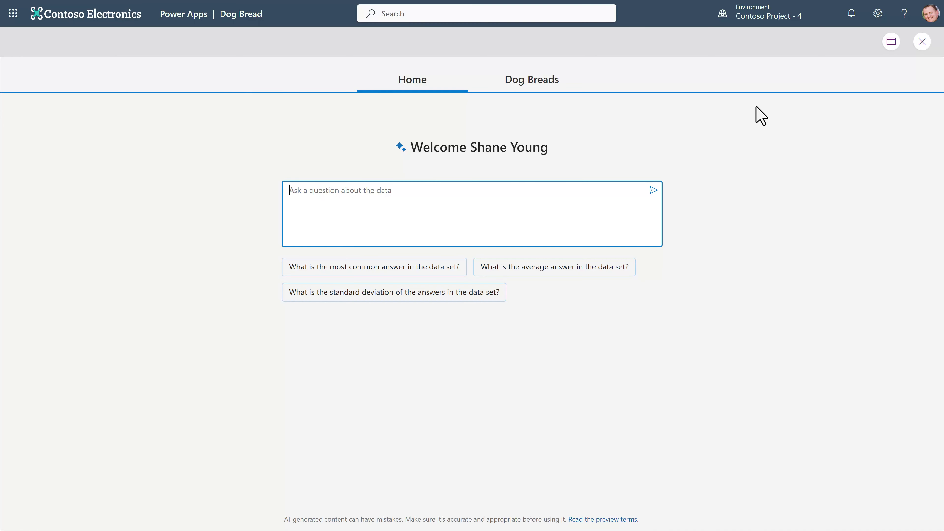
Ask the Dog Bread app's data assistant "What industries do we target for products?"
text(What industries do we target for products?)
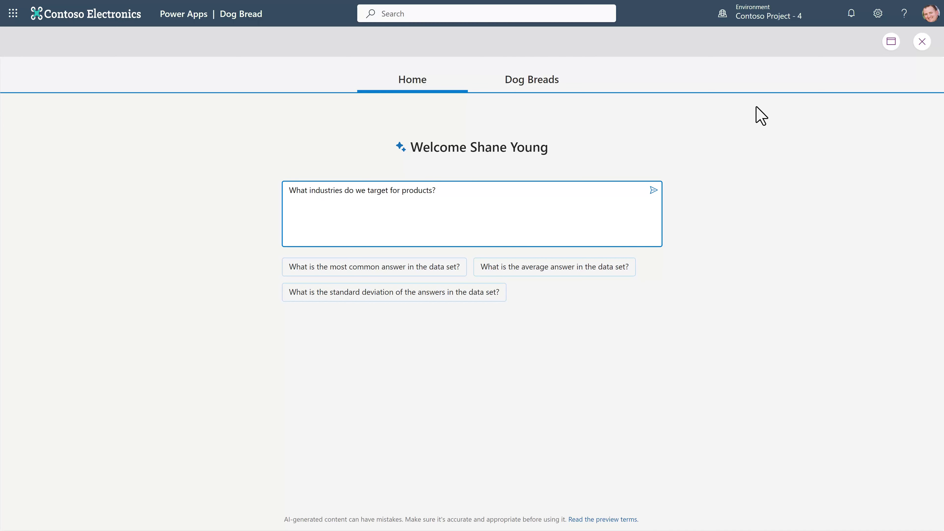
click(653, 190)
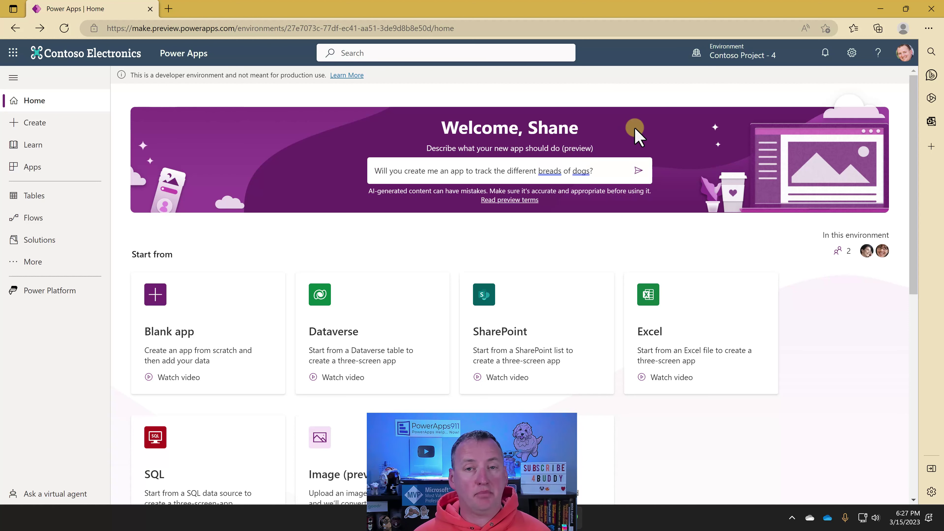
Generate an app table from the entered prompt about tracking different breads of dogs, and review all its columns
click(638, 170)
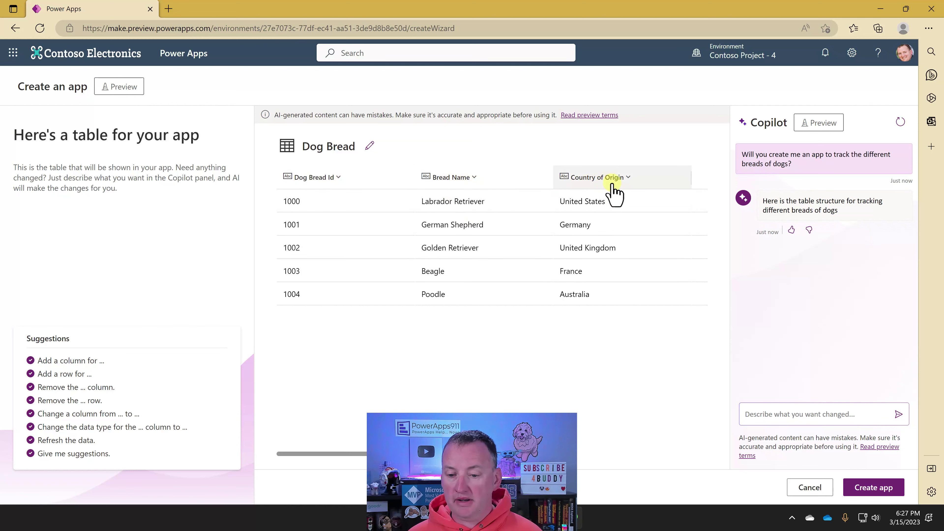
drag(446, 453, 666, 445)
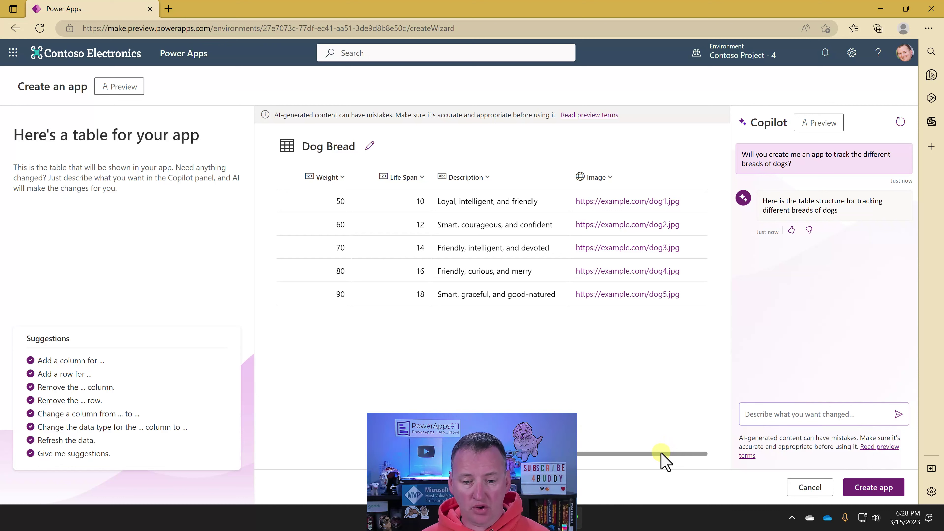
drag(654, 455, 442, 455)
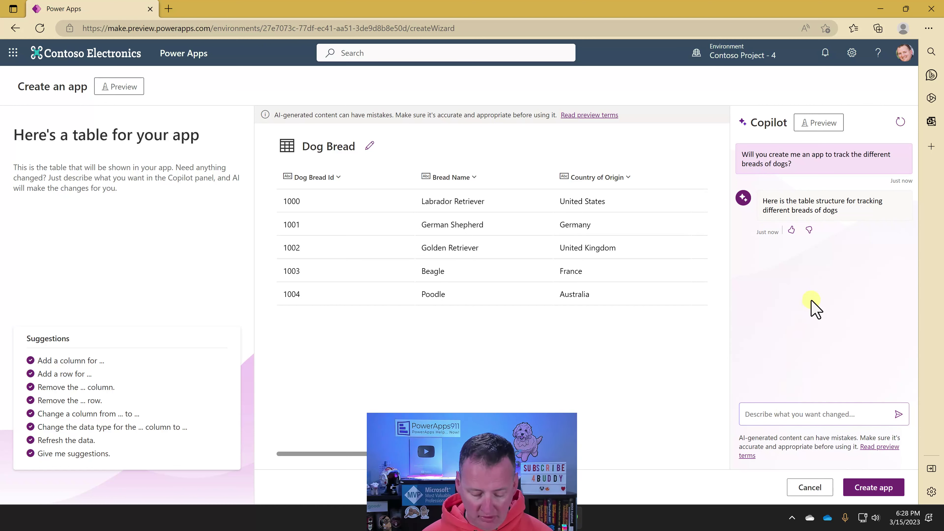
Have Copilot add 3 more sample rows to the dog table, including one labradoodle and one bernedoodle
text(Add me 3 more sample rows. Please make one of them a labradoodle and one a bernedoodle.)
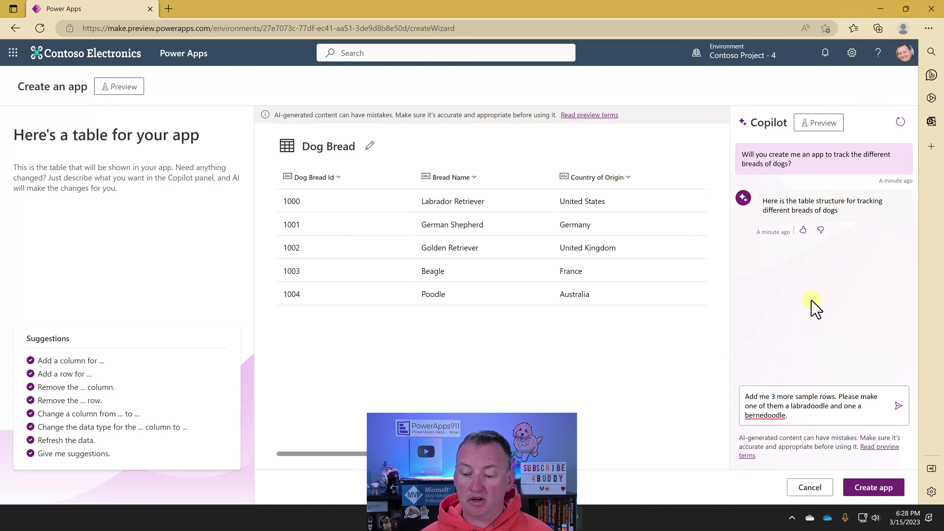
key(Return)
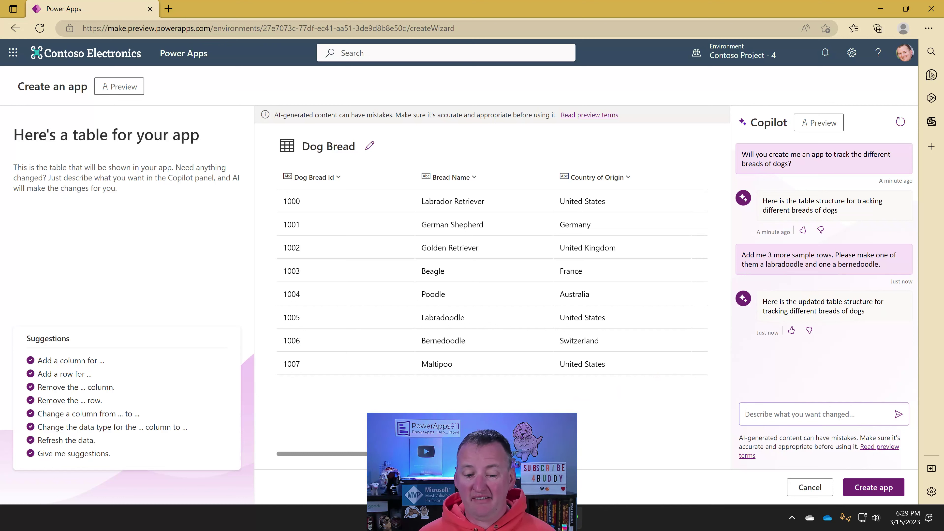
drag(429, 451, 612, 450)
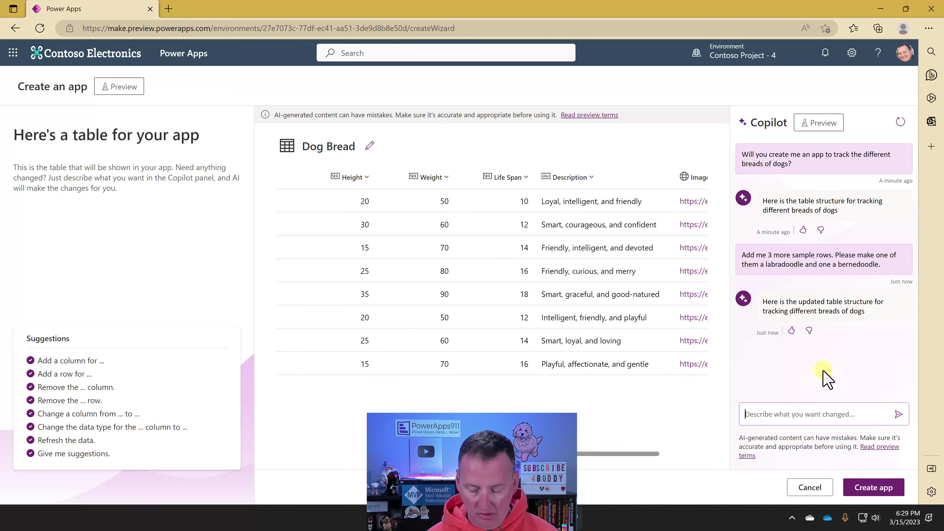
Have Copilot add a choice column for fur color with the most common fur colors for dogs, and check the column
text(Will you plesae add me a column to track fur color? Make it a choice column with the most common fur colors for dogs.)
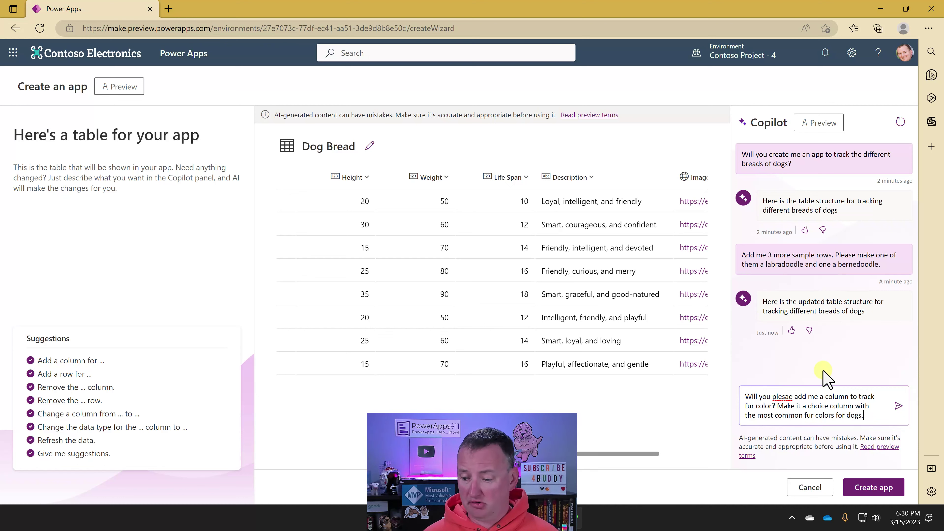
key(Return)
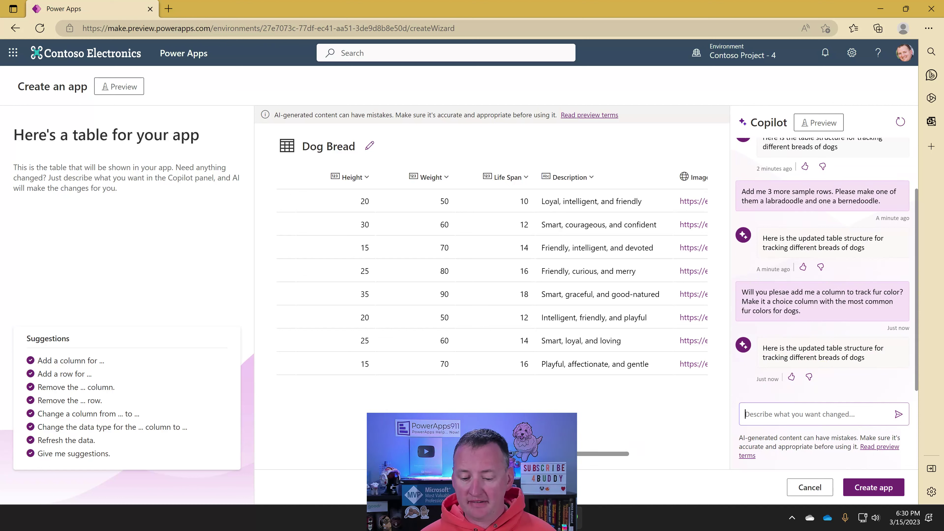
drag(602, 454, 693, 455)
mouse_move(638, 185)
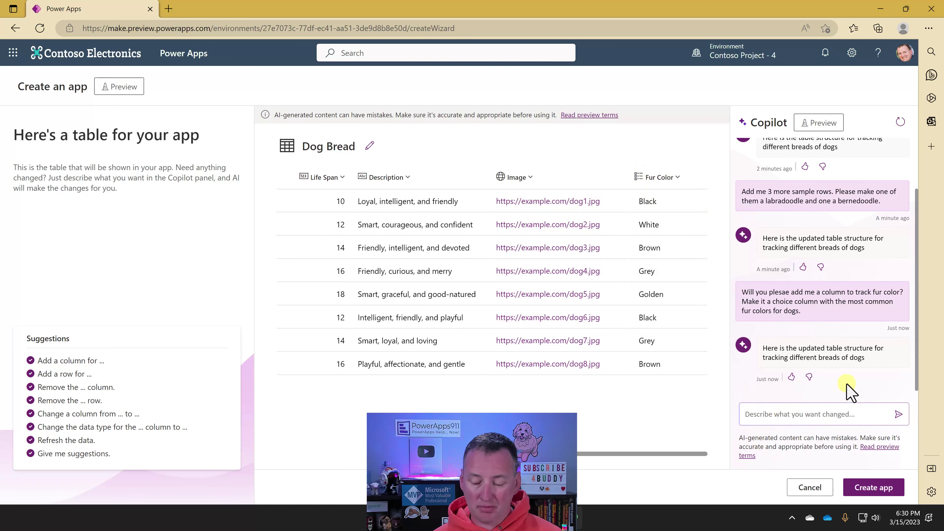
Ask Copilot "What are the choices for fur color?"
text(W)
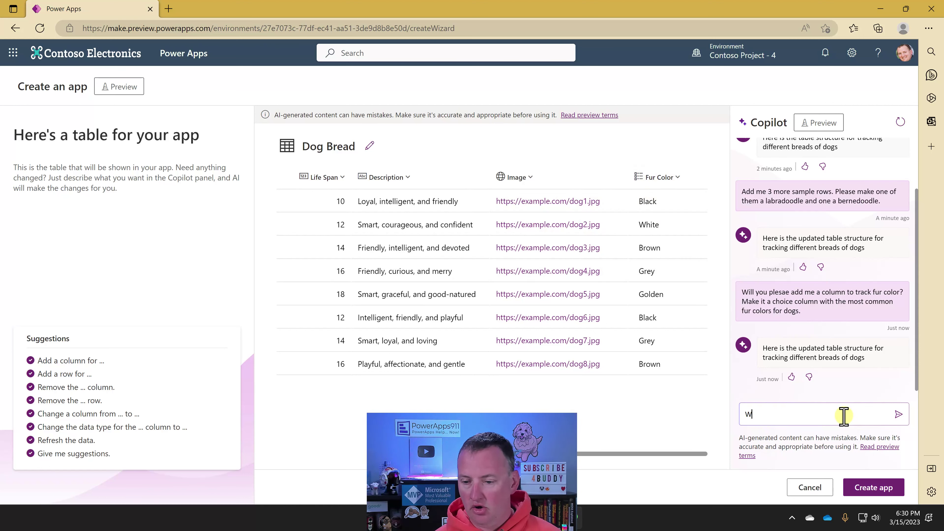
text(hat are the choices for fur)
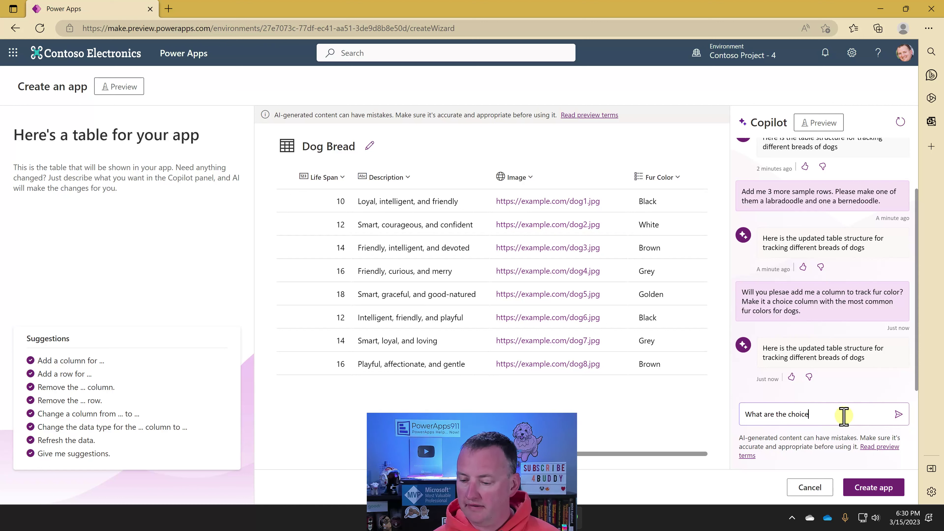
text(color?)
key(Return)
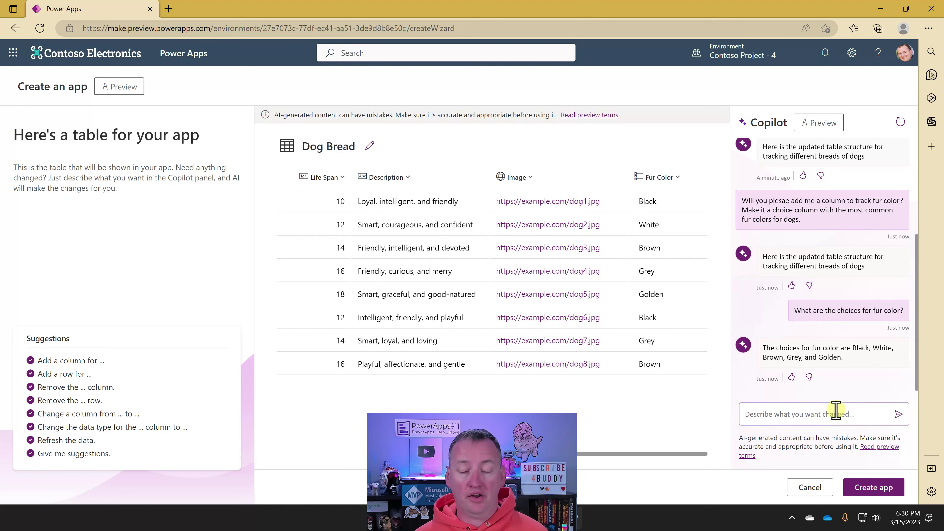
View the Fur Color column's properties and choices, and close them without changes
click(639, 184)
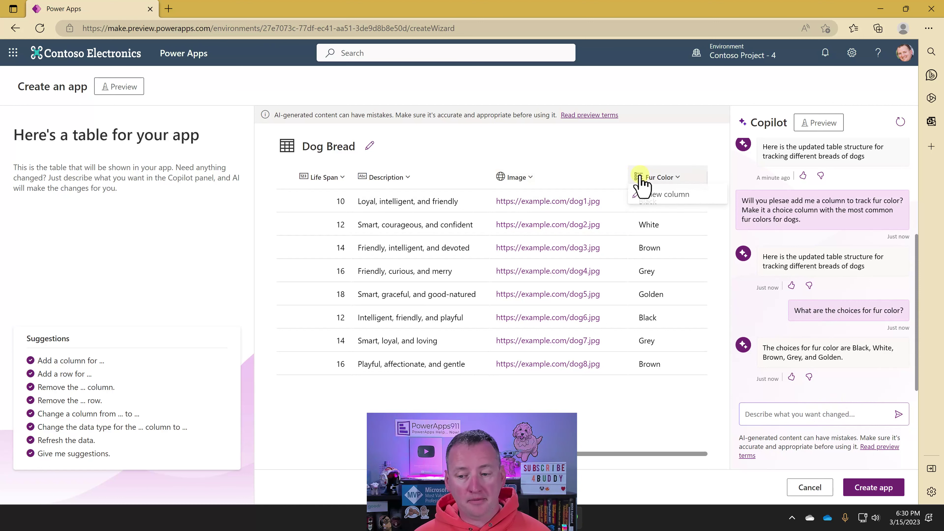
click(661, 198)
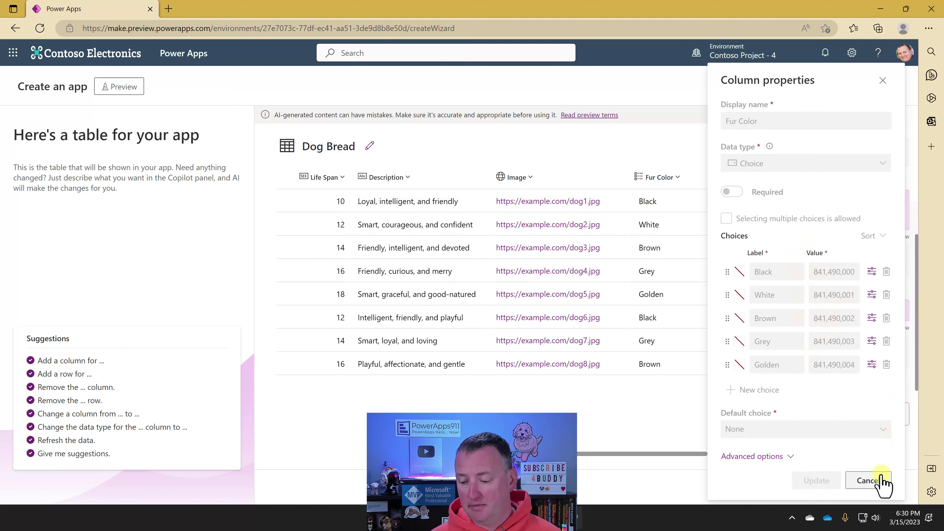
click(873, 483)
mouse_move(602, 453)
mouse_down()
mouse_move(350, 456)
mouse_move(621, 452)
mouse_up()
Ask Copilot to remove the Image column from the dog table
click(800, 414)
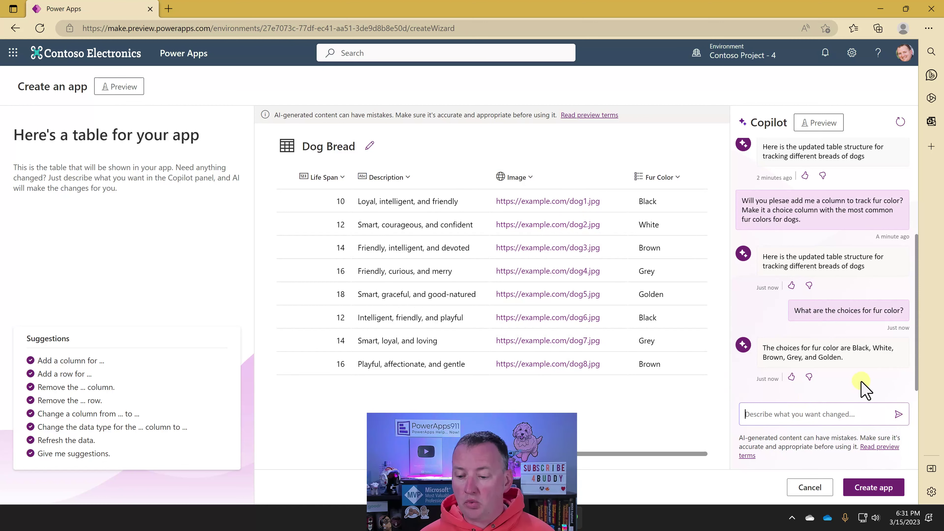
text(W)
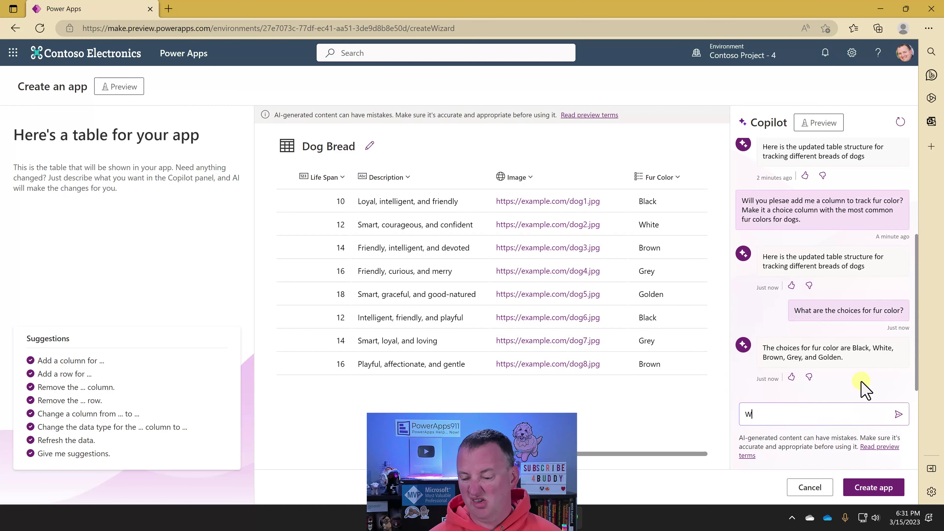
text(ill you please remove)
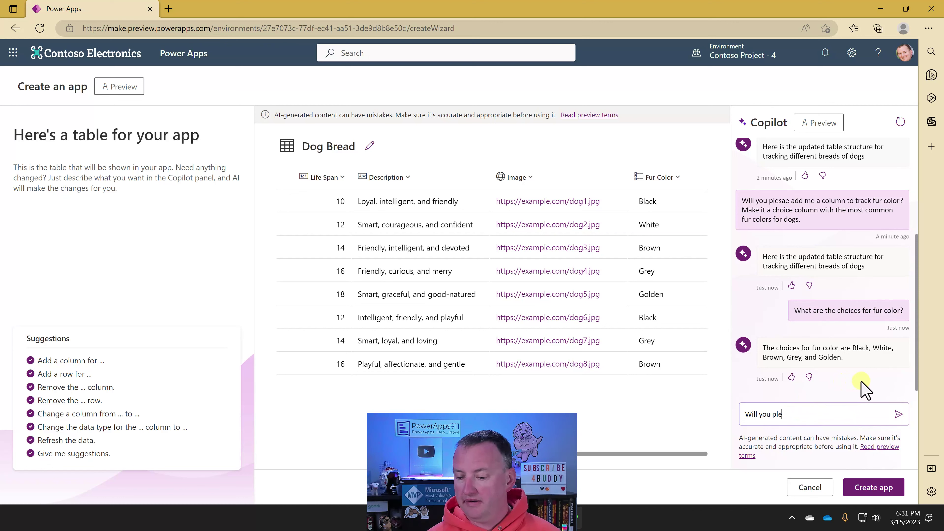
text( the IMage)
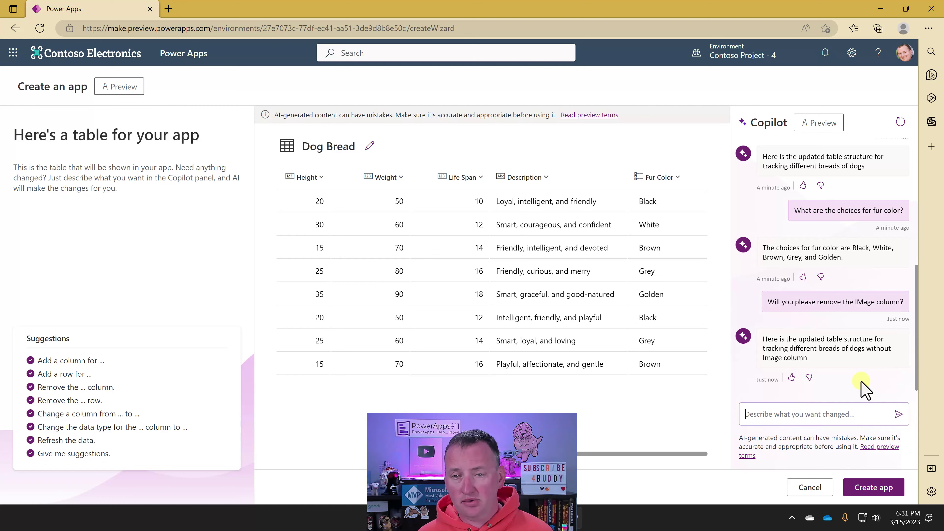
Ask Copilot "What type of columns do you support?"
text(What type of columns do you support?)
key(Return)
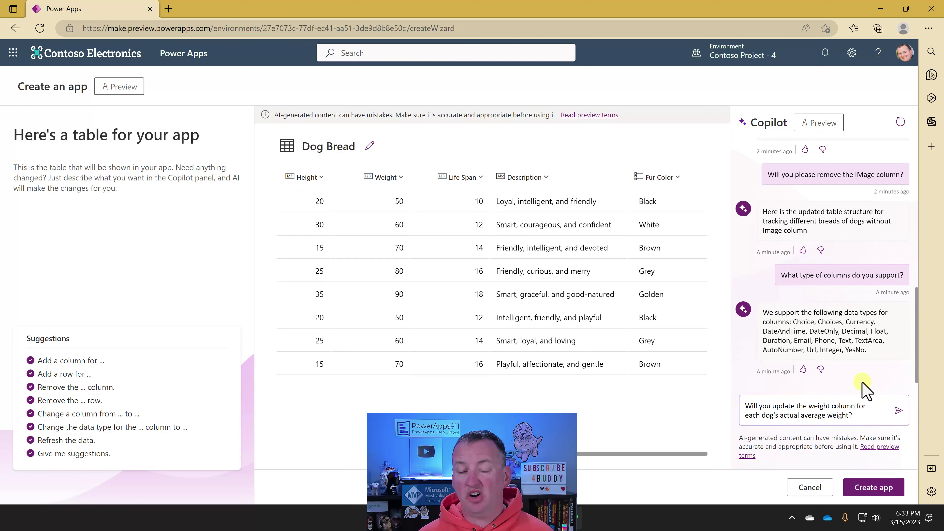
Have Copilot update the weight column with each dog's actual average weight, and review the table's columns
key(Return)
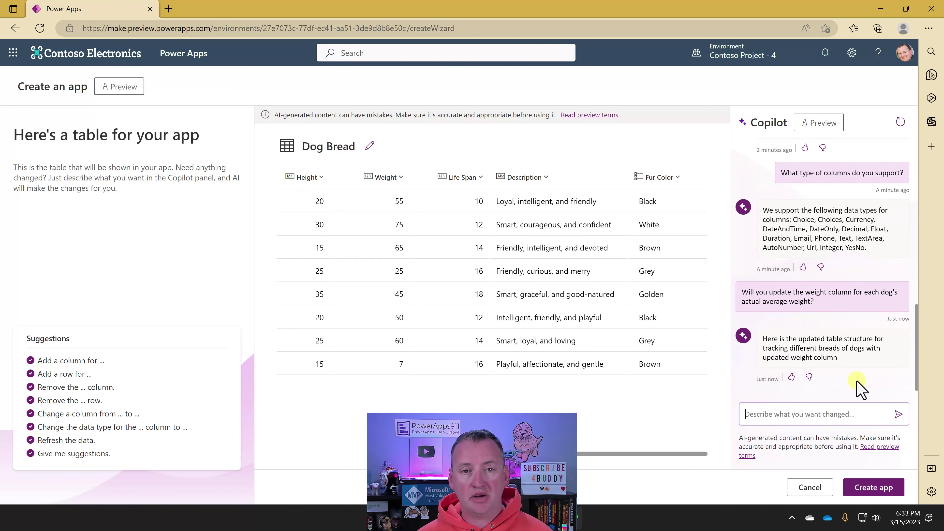
drag(558, 453, 589, 369)
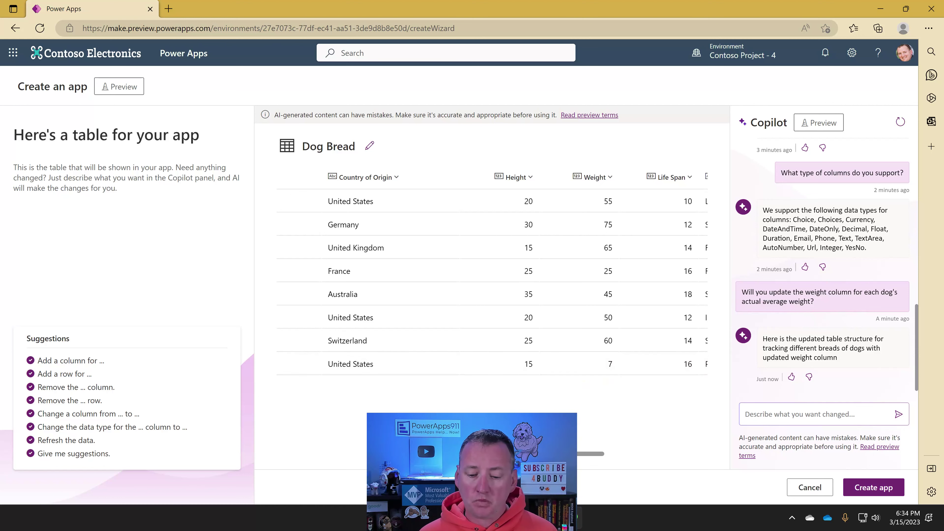
drag(570, 453, 669, 452)
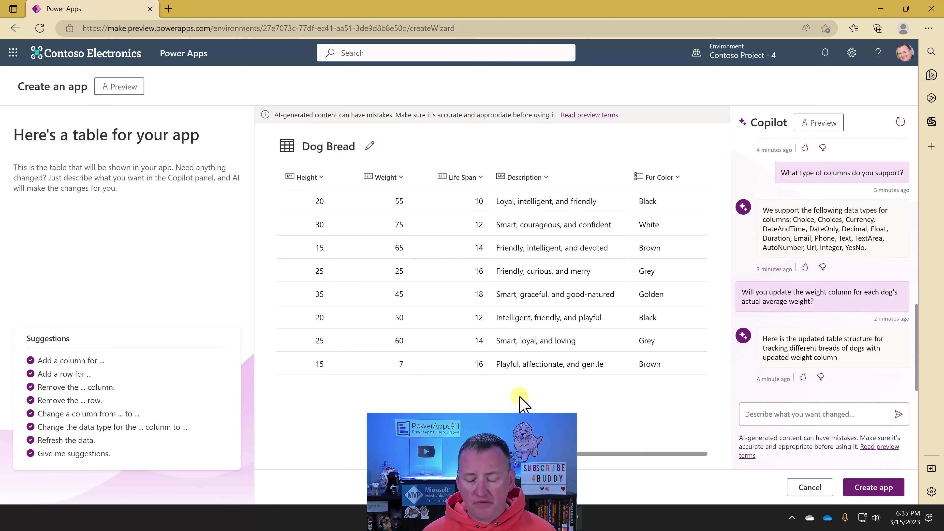
Have Copilot add a column for dog name to the table, and check its sample values
click(771, 414)
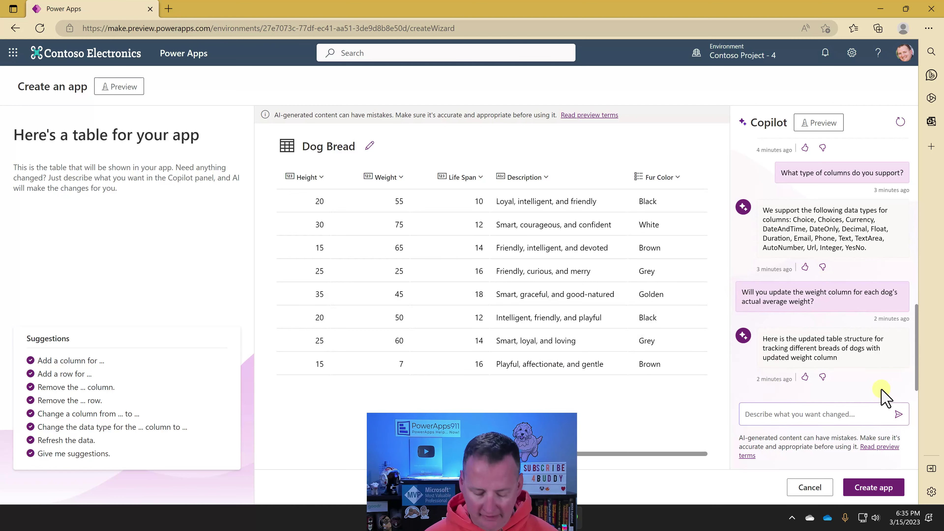
text(Add a column for dog name)
key(Return)
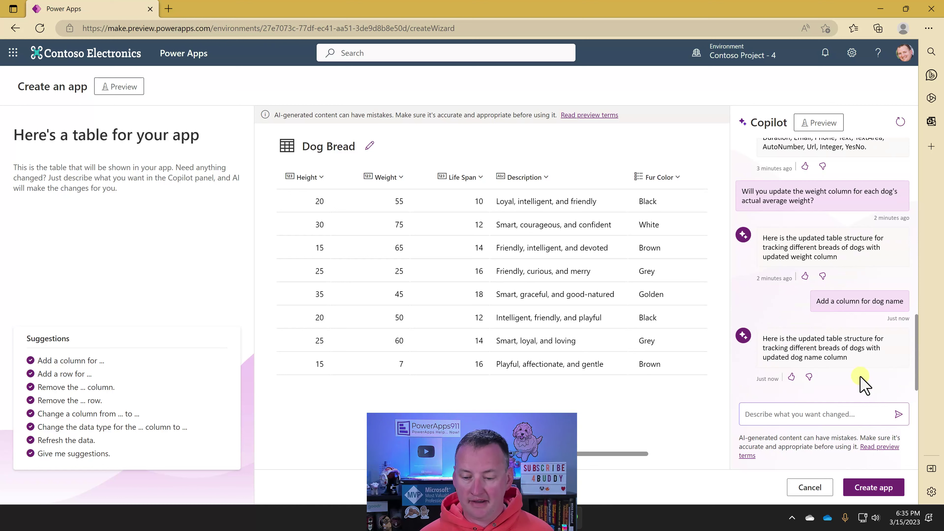
drag(577, 454, 685, 443)
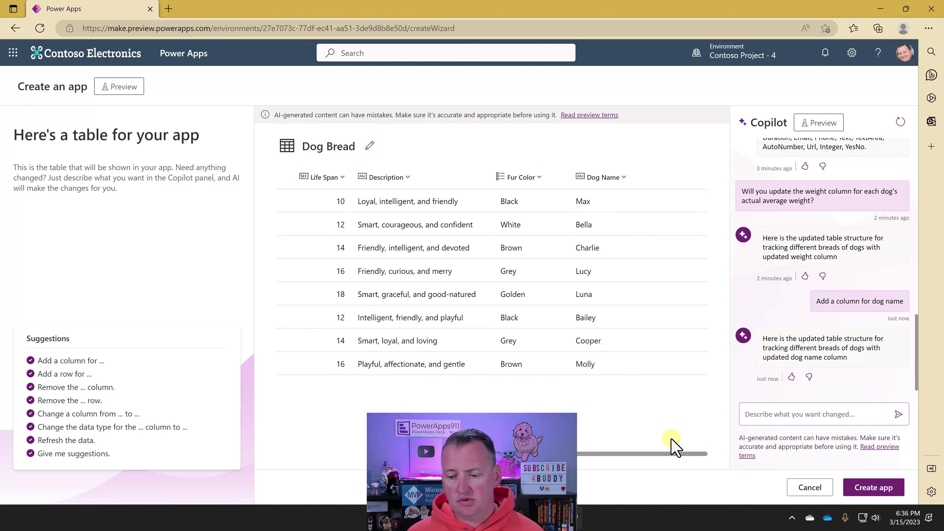
scroll(653, 427, left, 5)
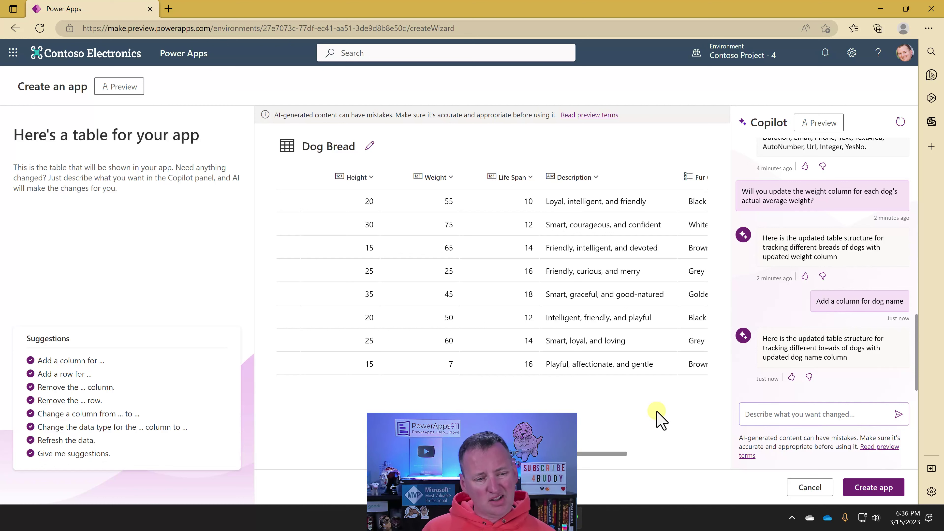
Ask Copilot "Can you make any suggestions to improve my data?" and request more suggestions
click(760, 415)
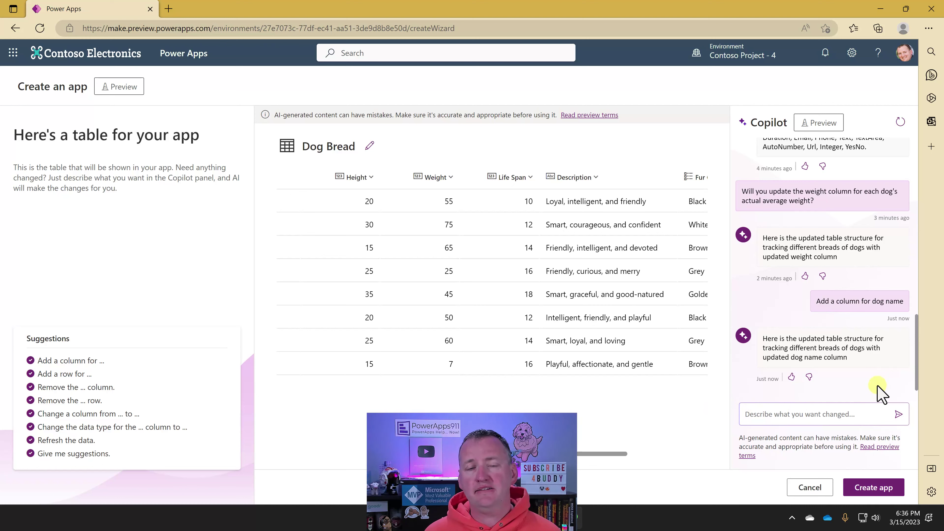
text(Can you make any suggestions to improve my data?)
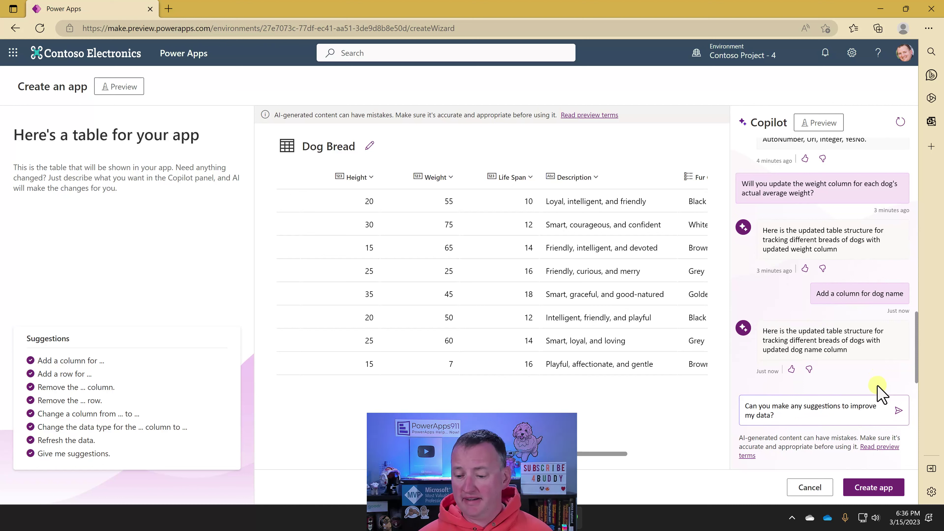
key(Return)
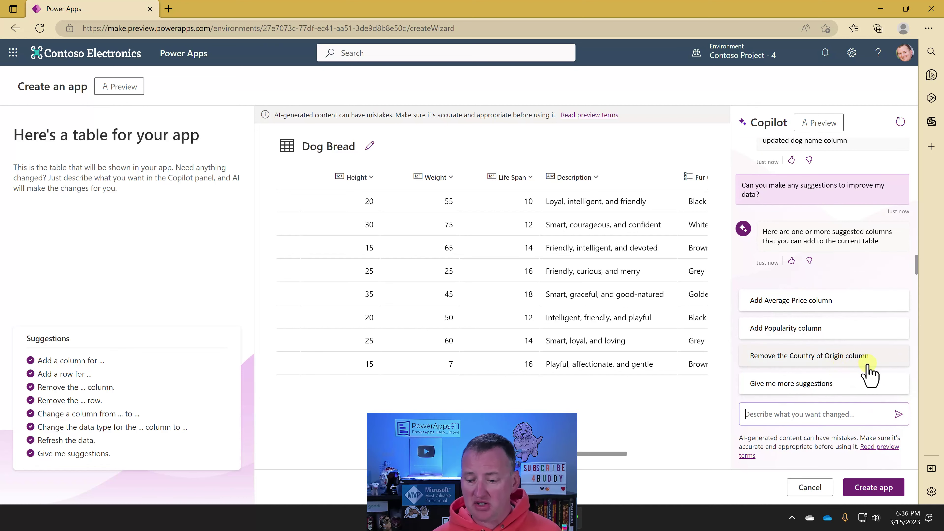
click(834, 385)
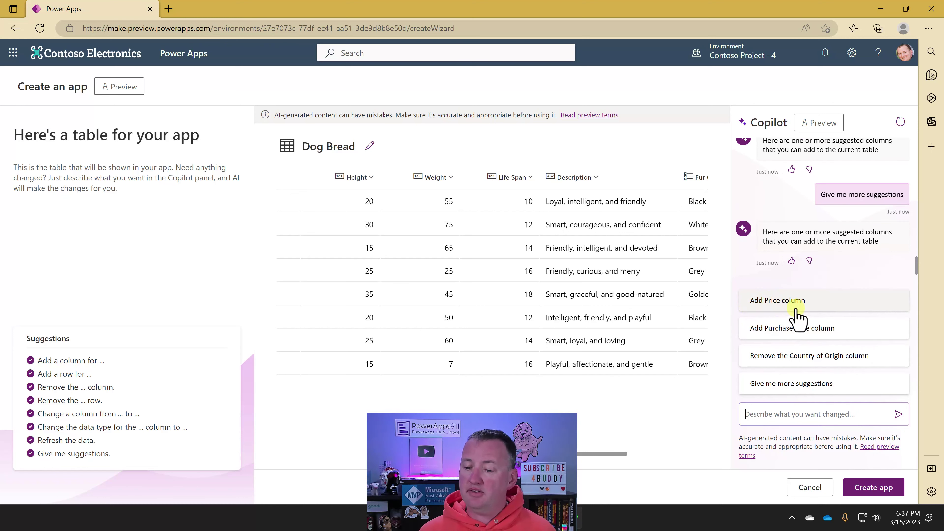
Add the suggested Price column to the dog table and check its sample values
click(819, 312)
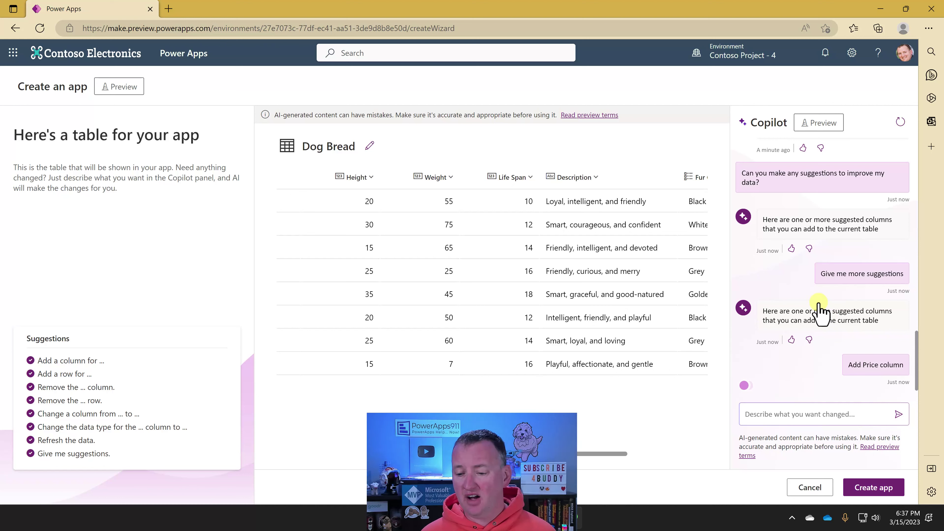
drag(592, 454, 702, 451)
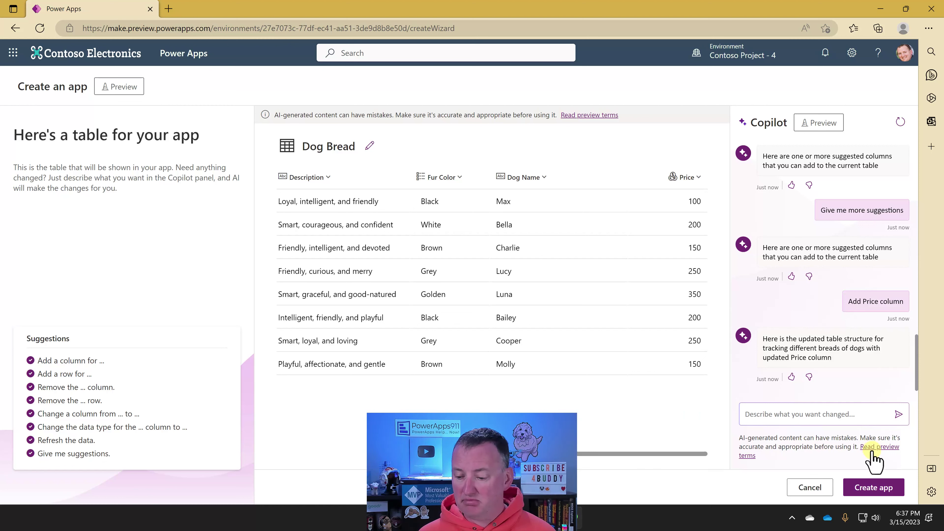
Create the app from the Dog Bread table and save it
click(883, 488)
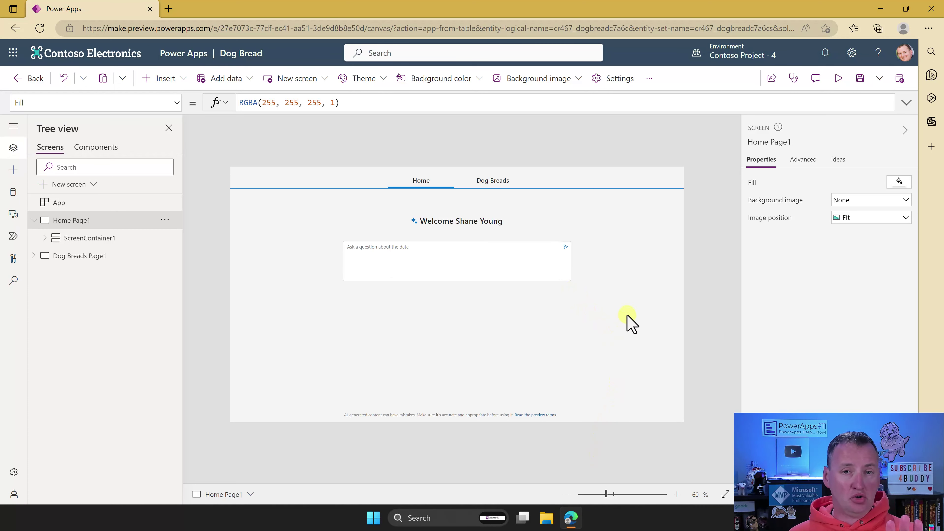
click(860, 82)
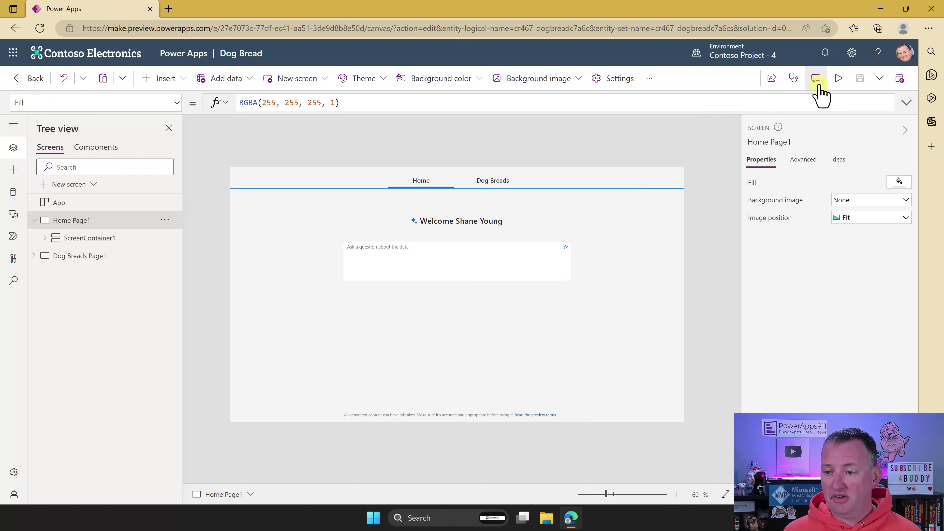
Preview the app, browse the records on the Dog Breads page, and search them for "do"
click(837, 79)
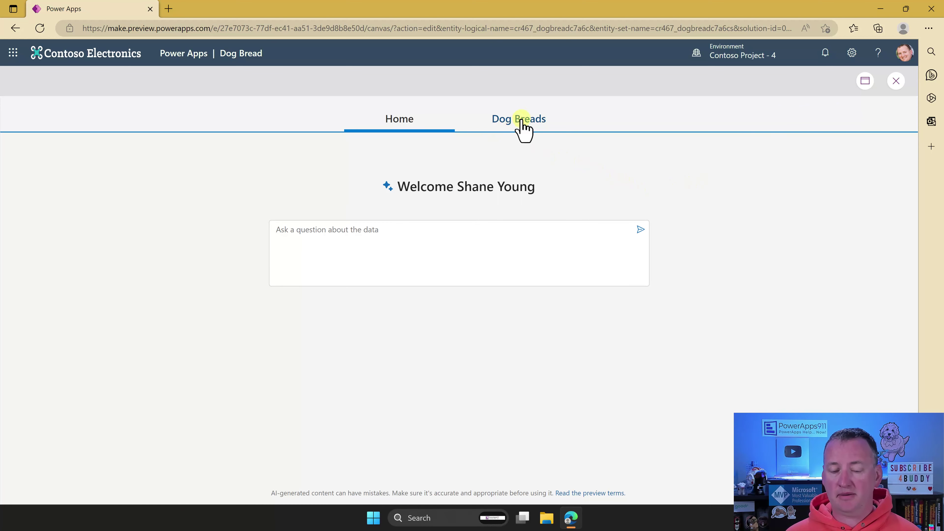
click(531, 123)
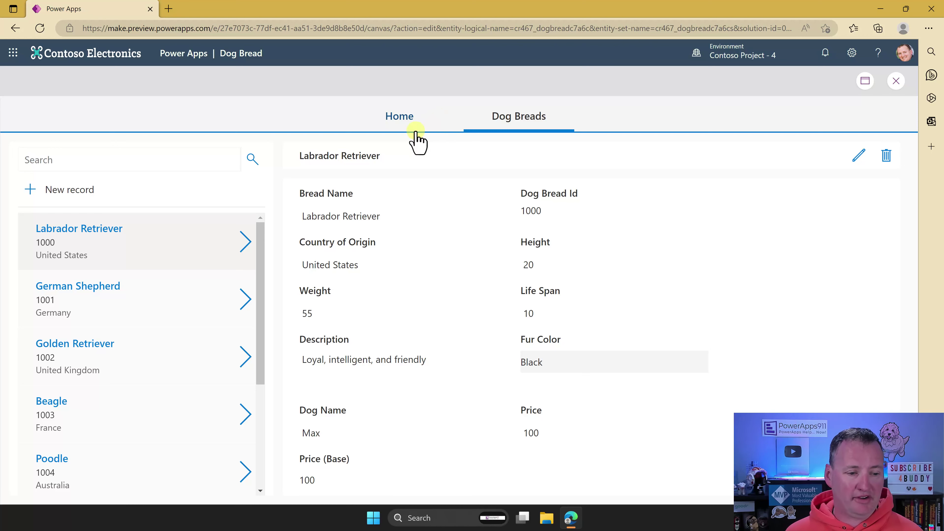
drag(258, 299, 261, 442)
drag(263, 390, 277, 216)
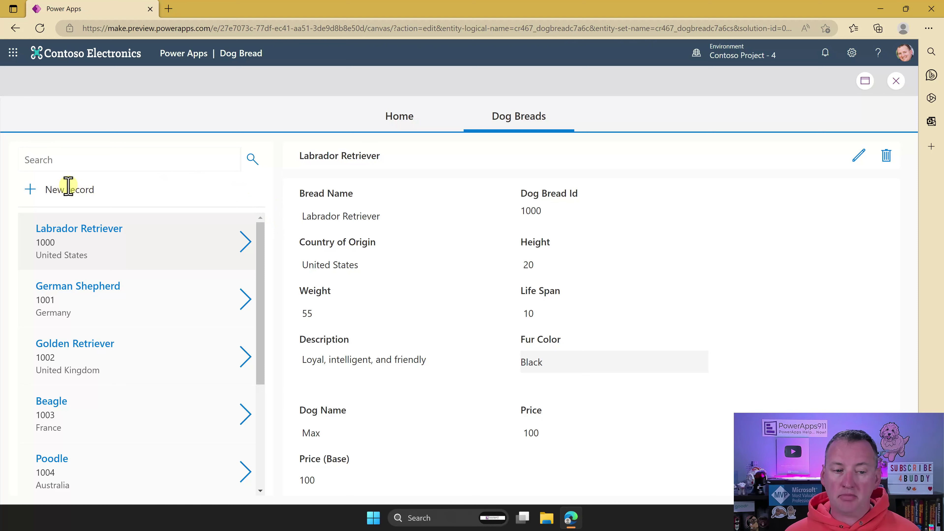
click(98, 162)
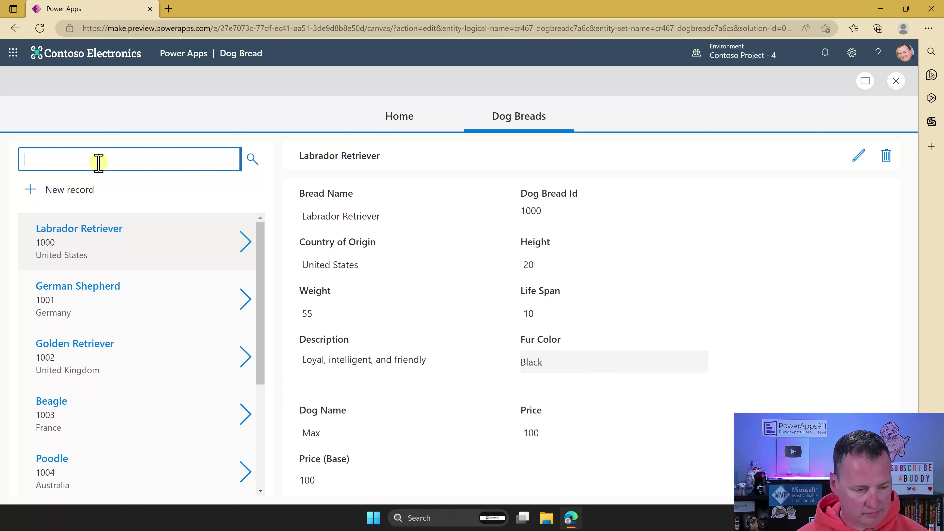
text(do)
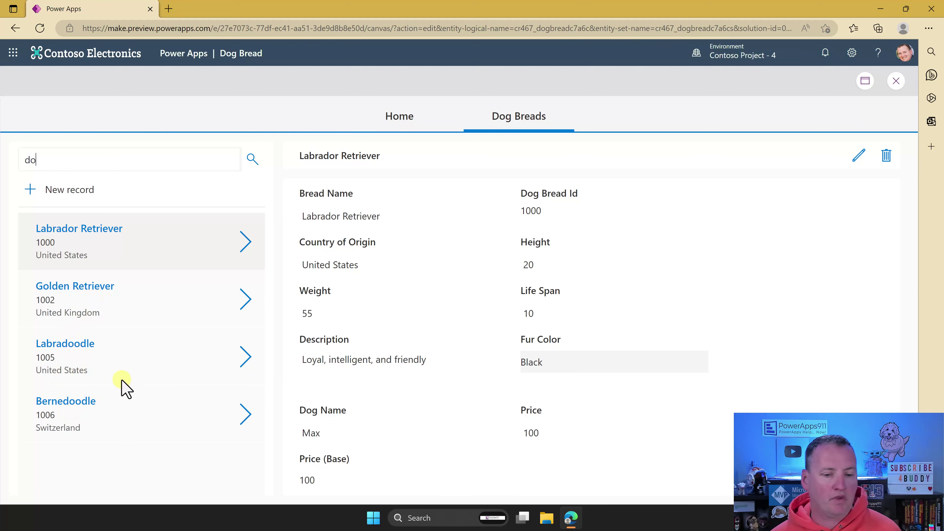
click(896, 82)
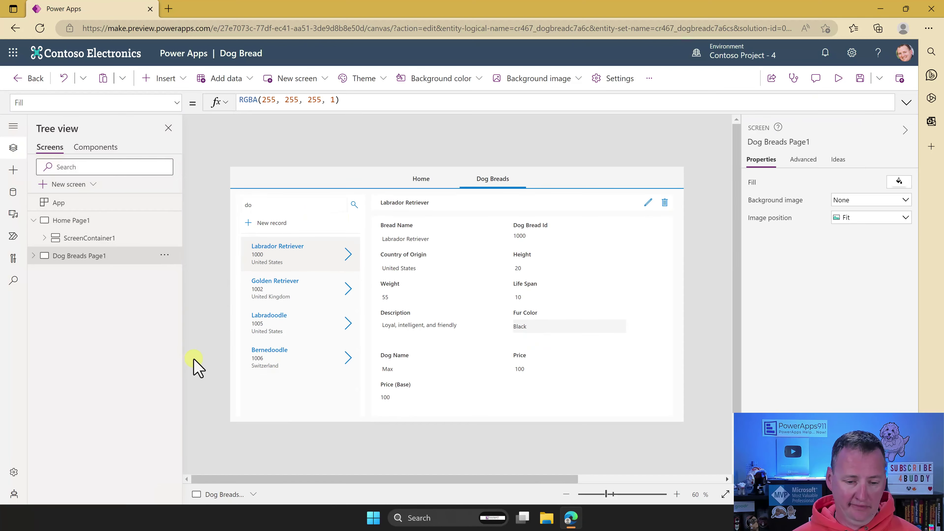
Examine the records gallery's properties and the layout options available for it
click(273, 393)
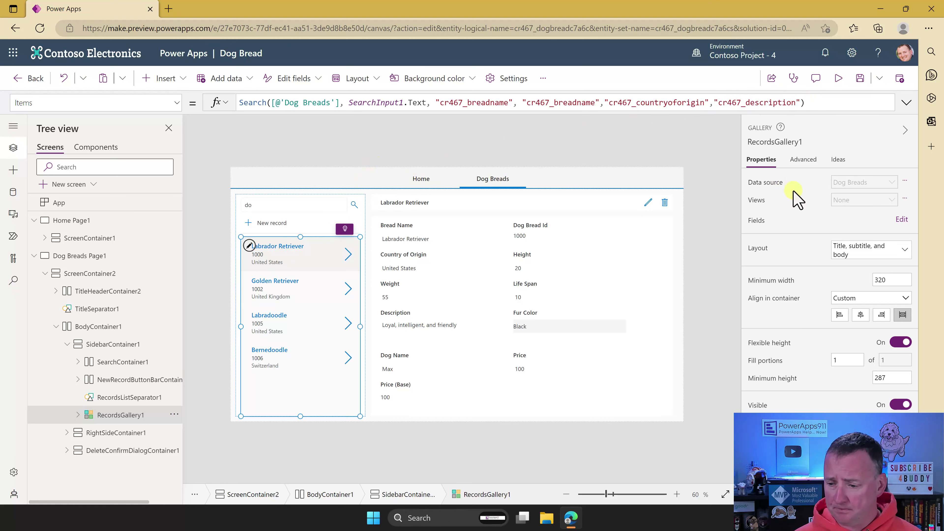
click(868, 254)
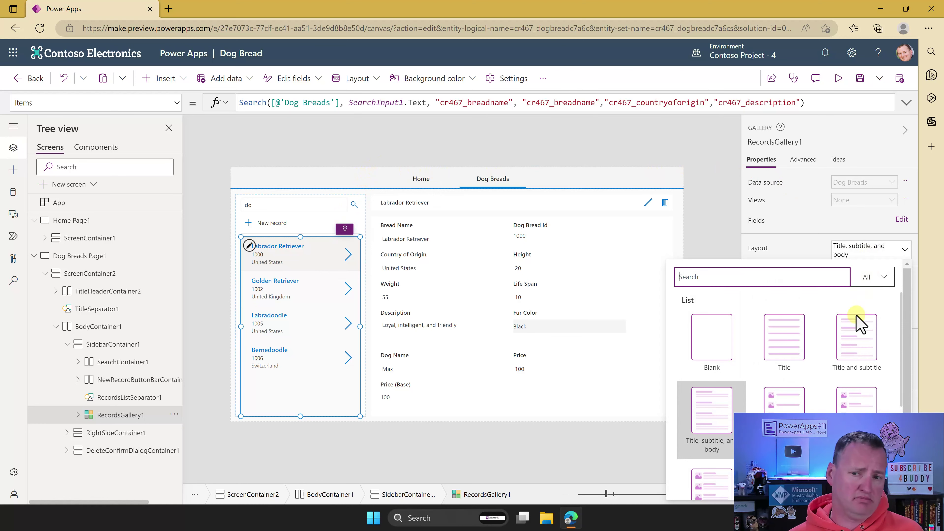
scroll(856, 337, down, 3)
scroll(855, 337, up, 1)
click(720, 235)
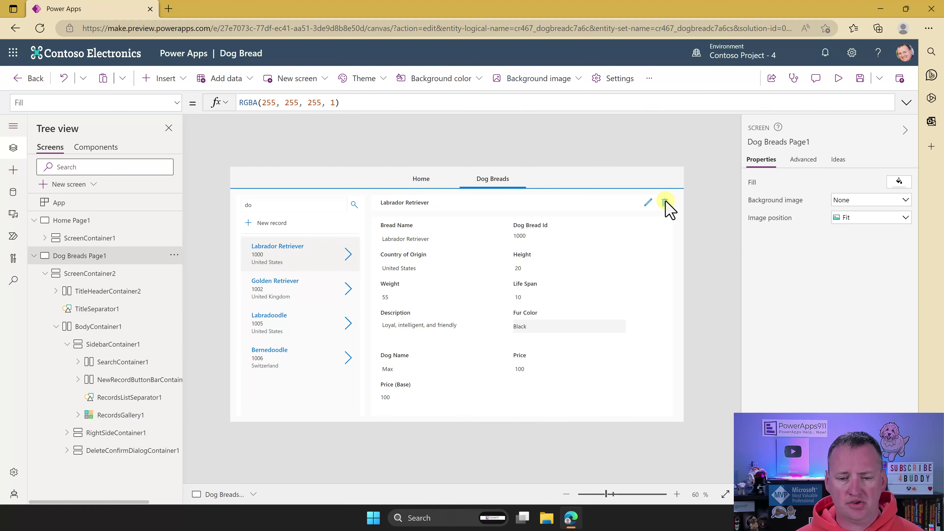
In the previewed app, change the Bernedoodle record's dog name to "Buddy" and save the record
click(816, 77)
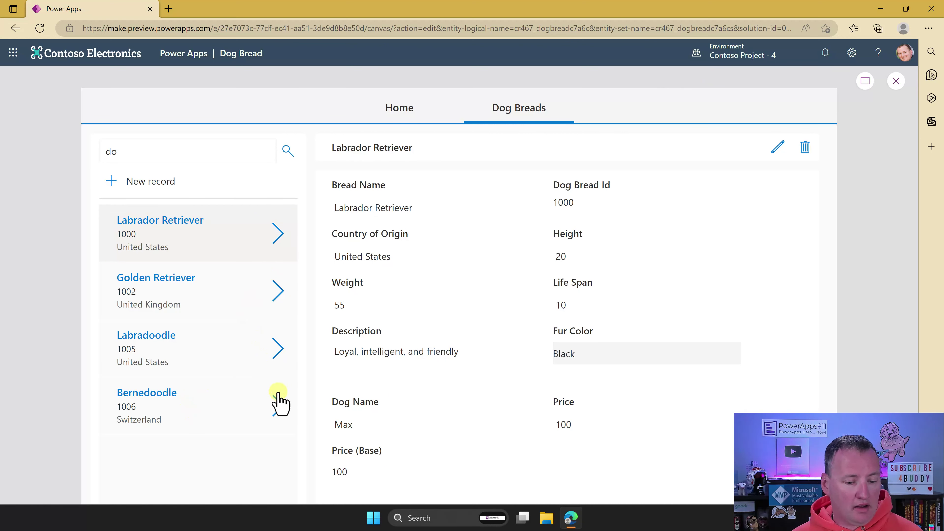
click(279, 405)
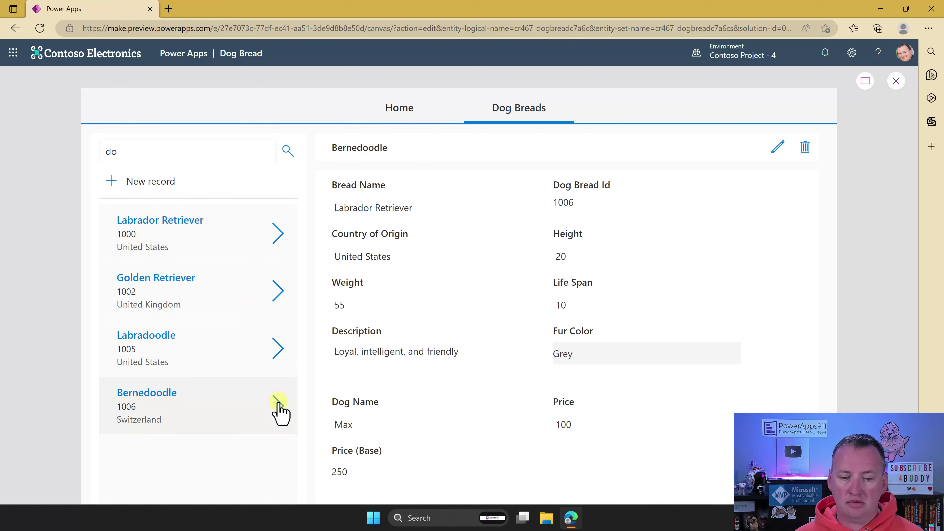
click(777, 153)
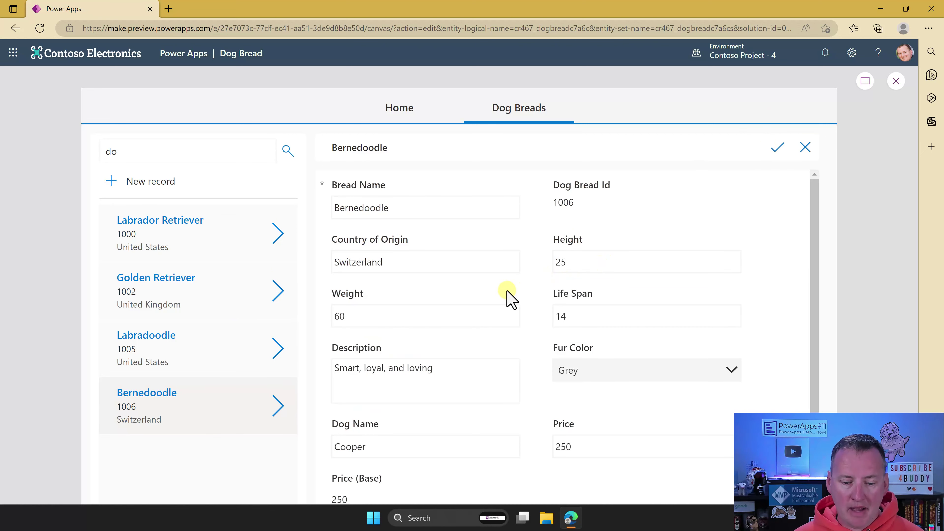
drag(400, 439, 320, 443)
text(Buddy)
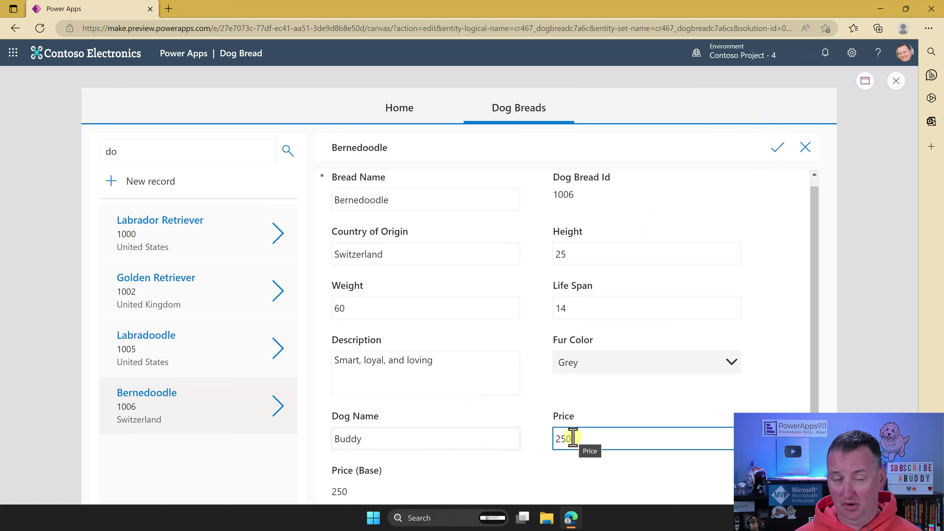
click(780, 149)
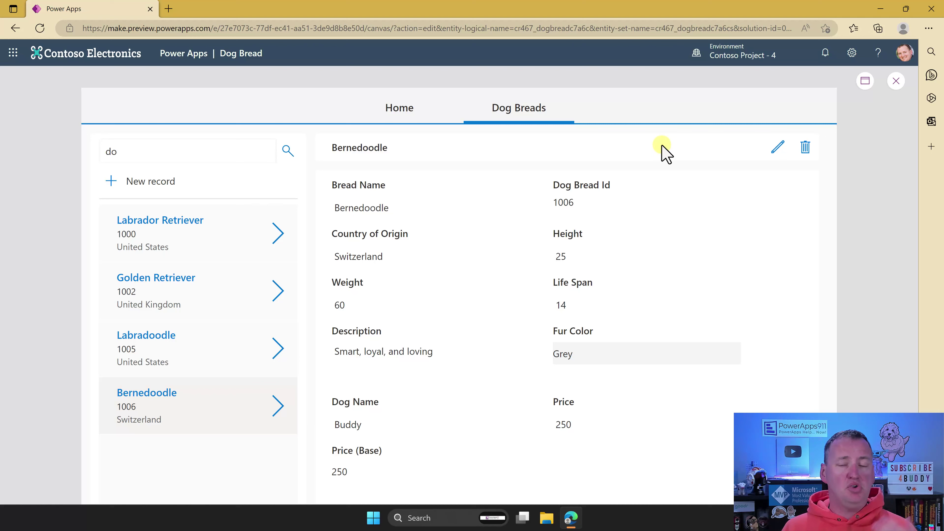
click(895, 84)
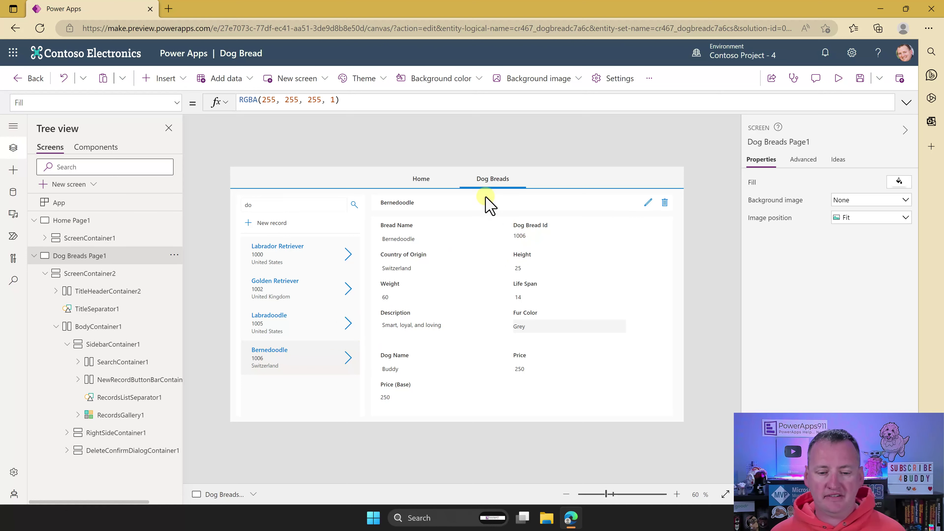
Add an Image column named "Dog Photo" to the Dog Breads table, set as its primary image
click(13, 192)
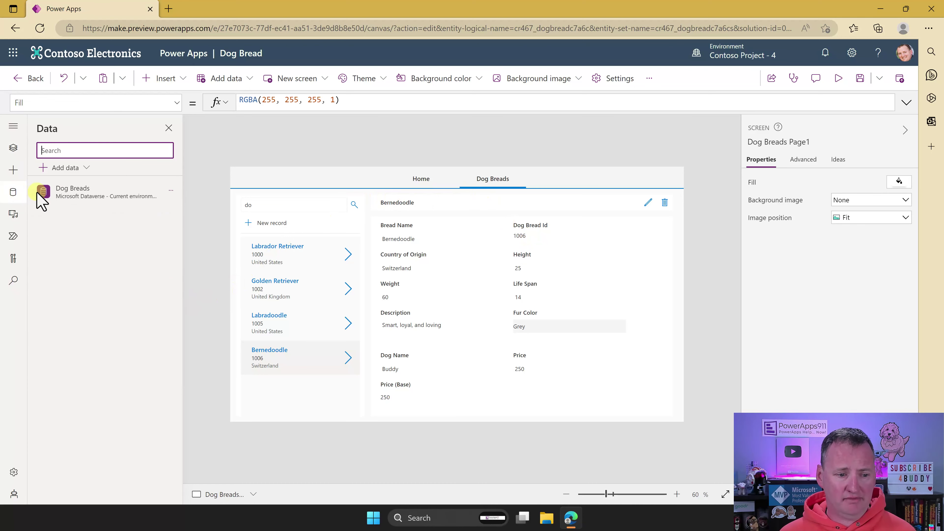
click(171, 190)
click(194, 212)
click(413, 159)
click(657, 230)
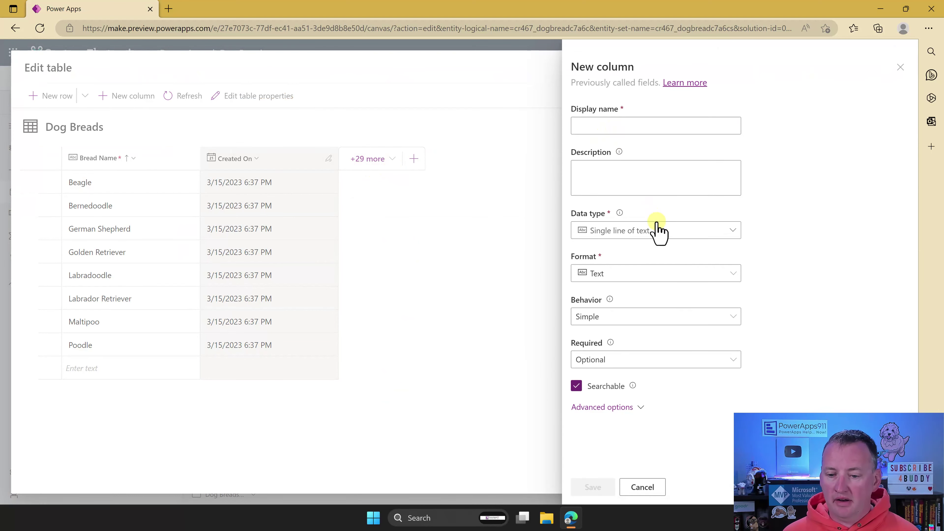
mouse_move(690, 422)
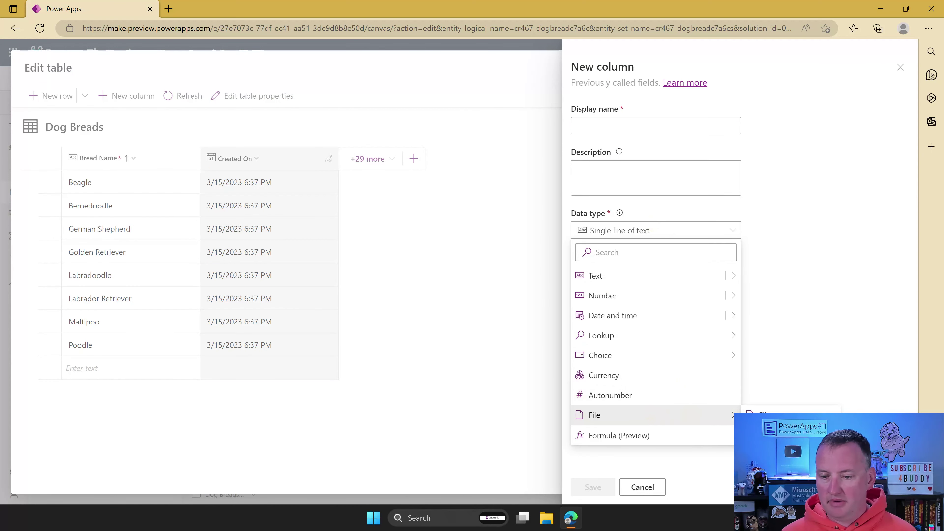
click(769, 433)
click(625, 127)
text(Dog Photo)
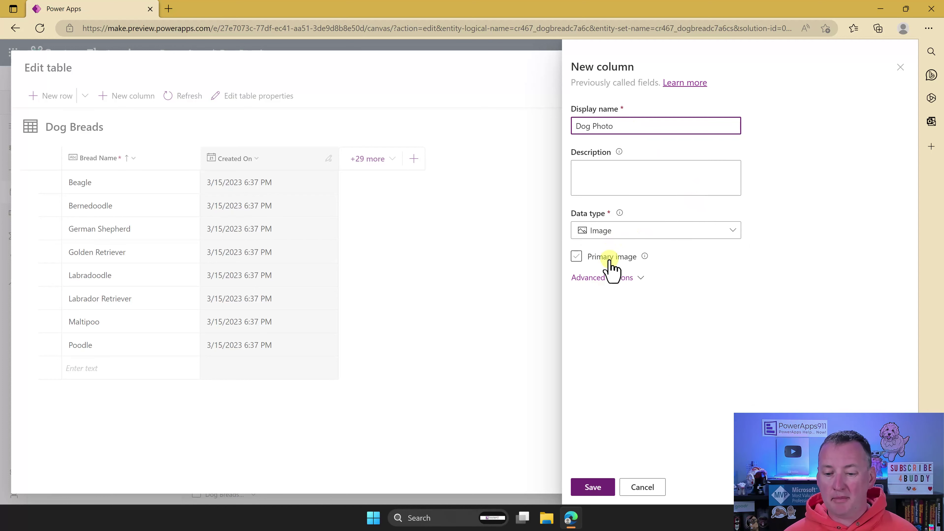
click(610, 267)
click(591, 487)
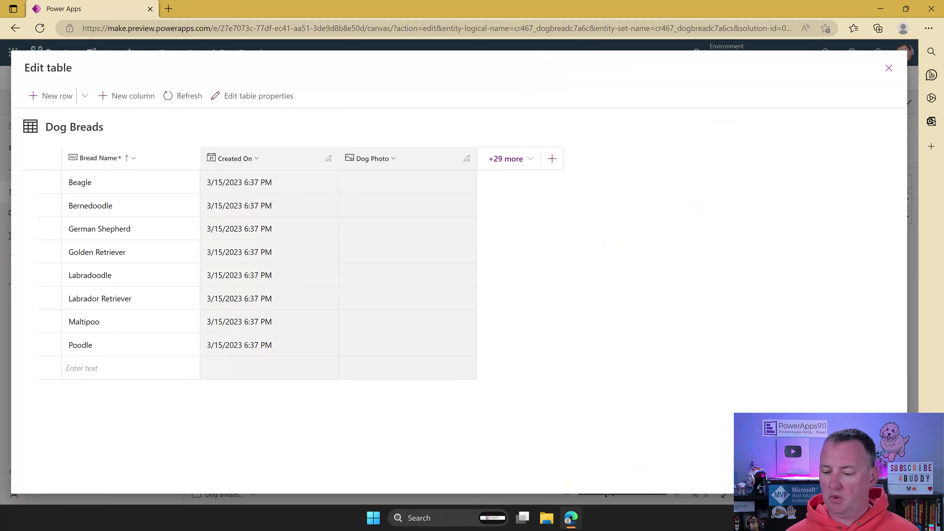
key(Escape)
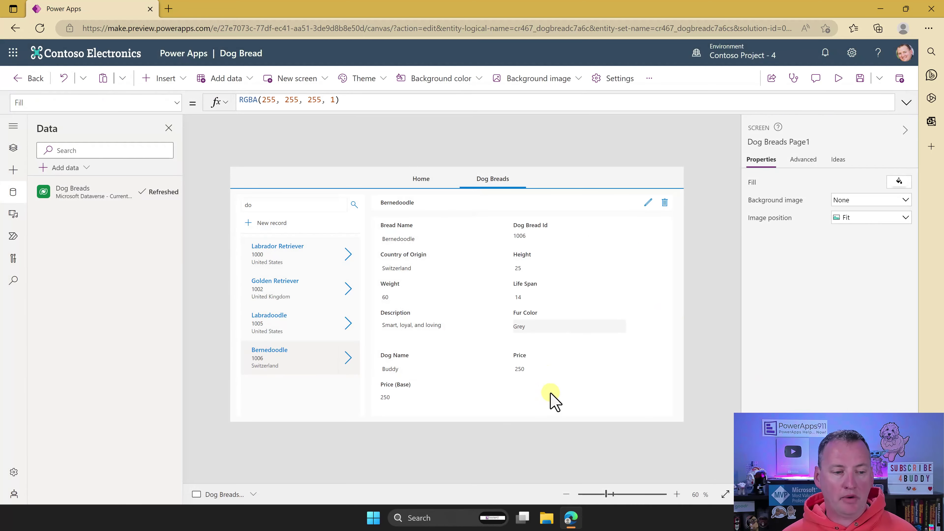
Add the Dog Photo field to the record form on the Dog Breads page
click(554, 400)
click(13, 148)
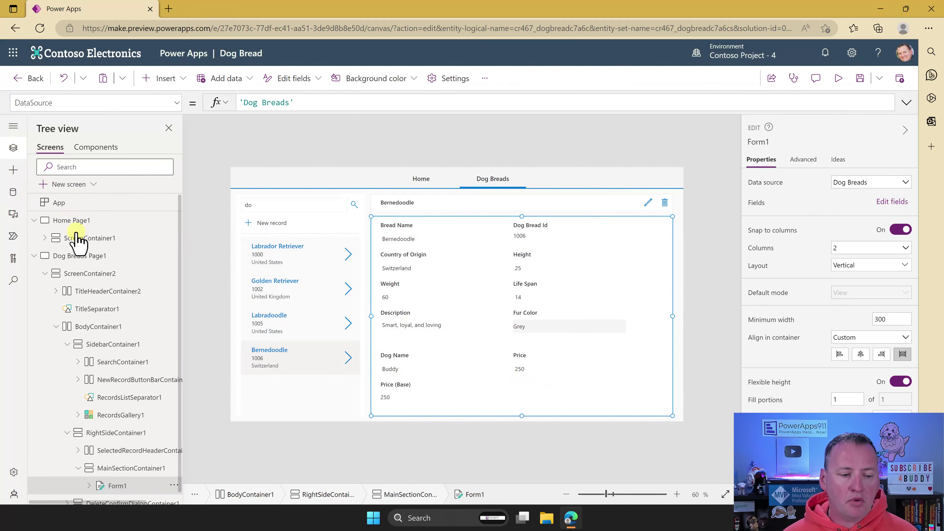
scroll(149, 442, down, 1)
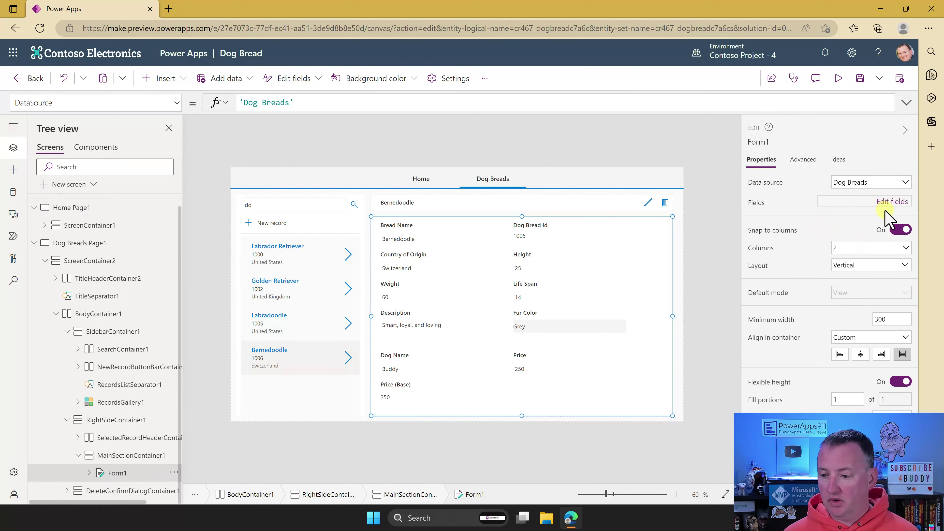
click(891, 203)
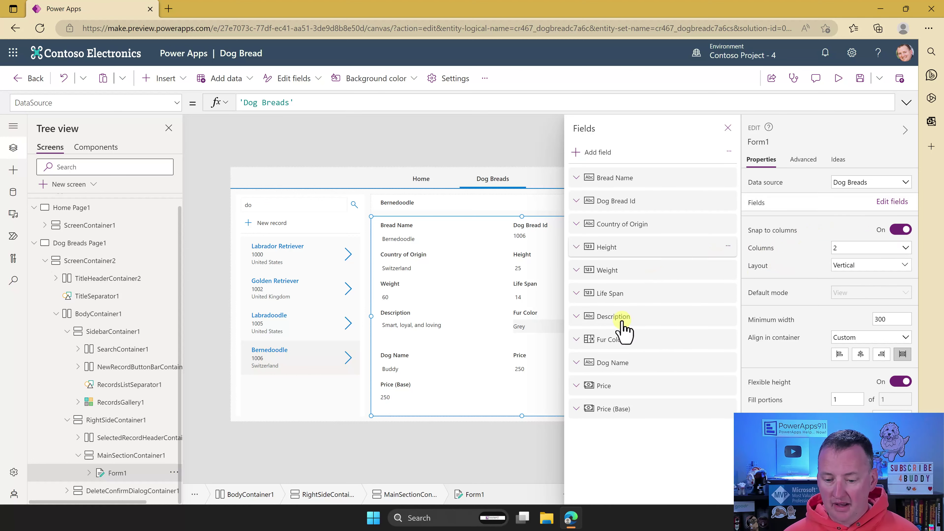
click(596, 152)
scroll(645, 294, down, 1)
click(587, 334)
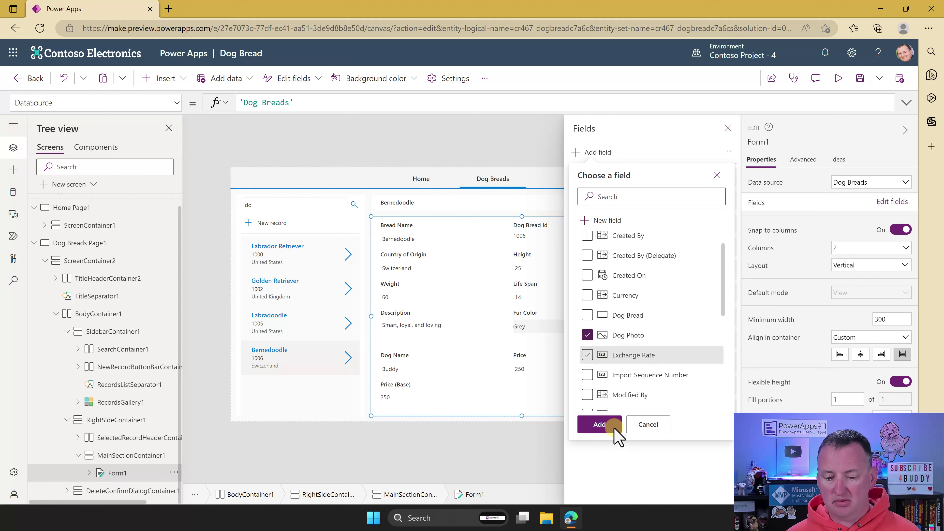
click(599, 424)
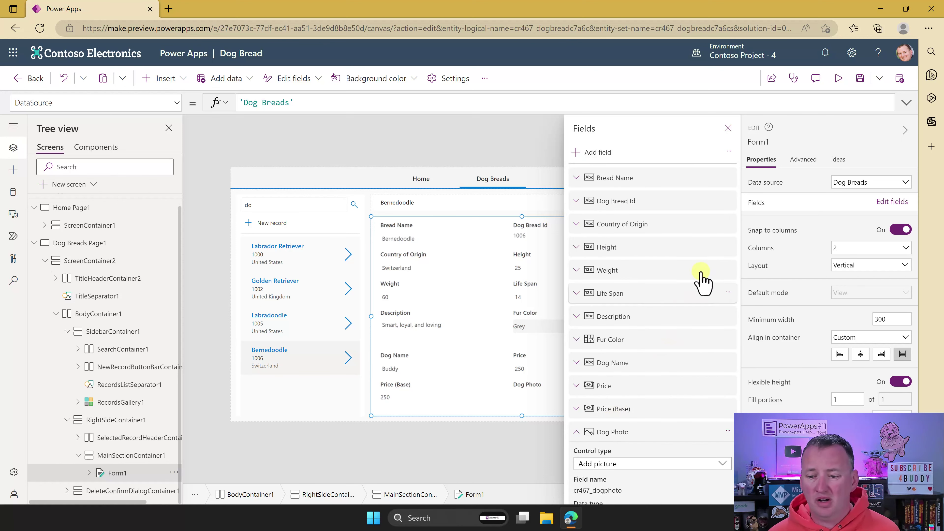
Set the record form's layout to 3 columns and collapse the properties to see the whole form
click(866, 248)
click(851, 291)
click(728, 129)
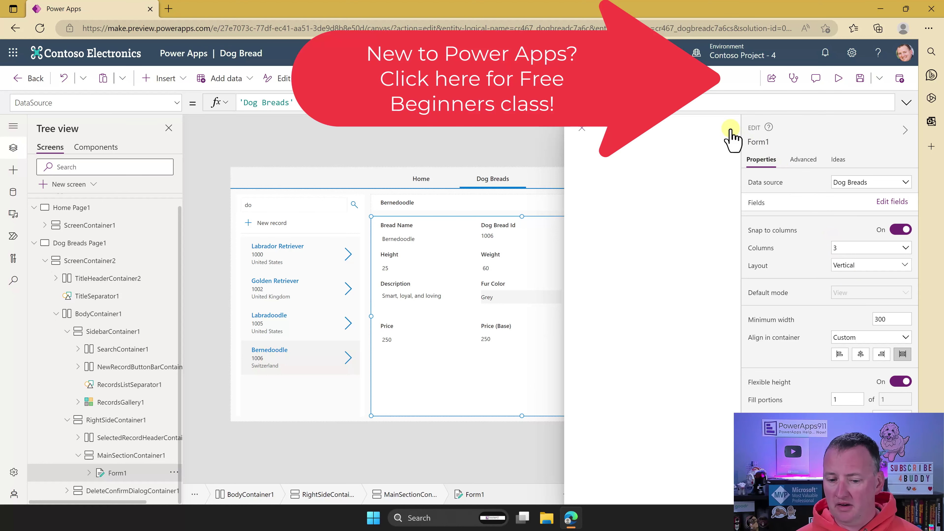
click(905, 130)
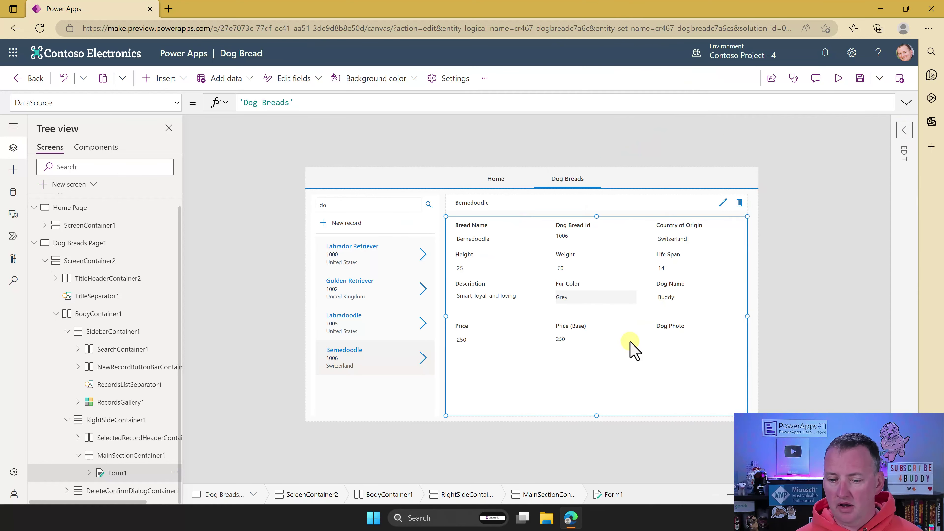
Put the form in edit mode, delete its Price (Base) card, and widen the Dog Photo card to span two columns
click(614, 387)
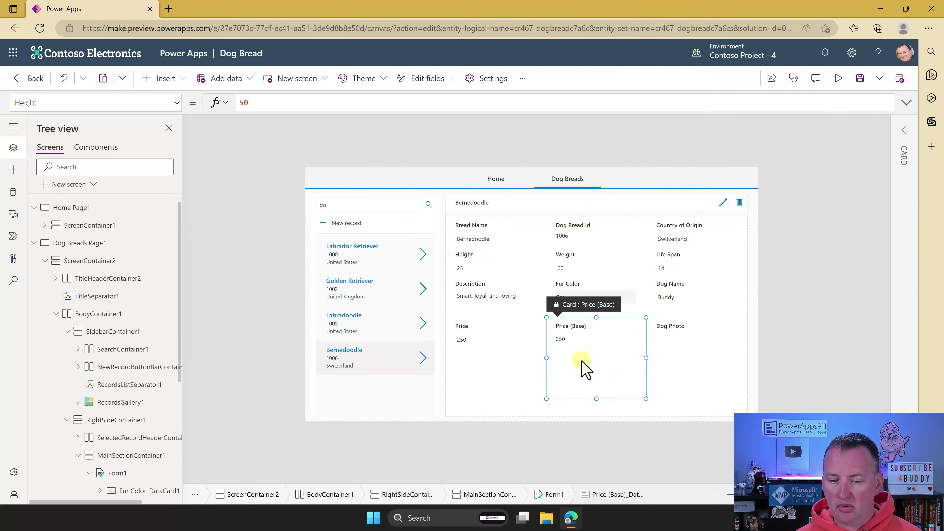
alt+click(721, 204)
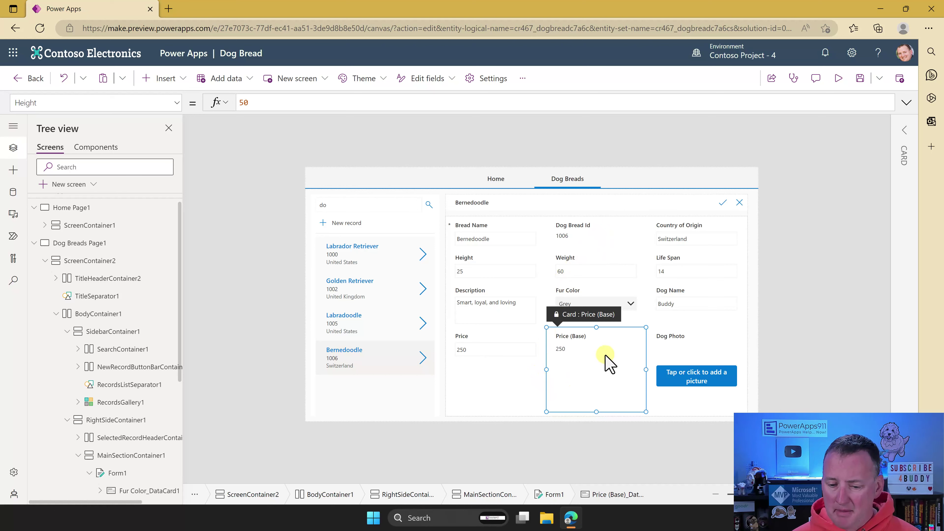
key(Delete)
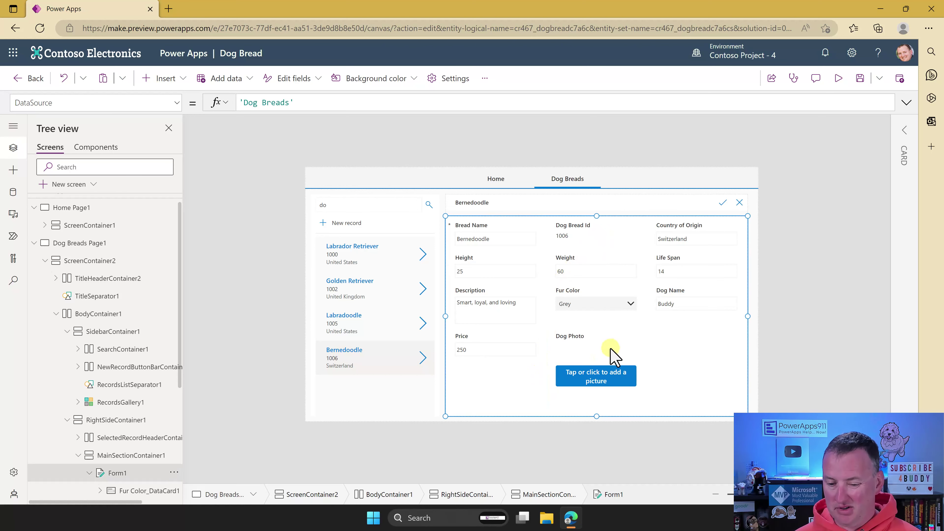
click(623, 357)
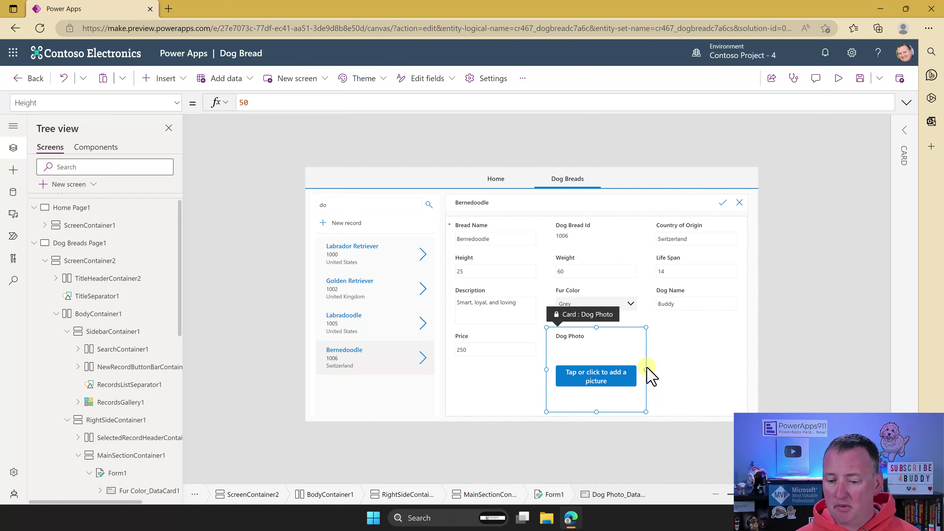
drag(646, 369, 721, 377)
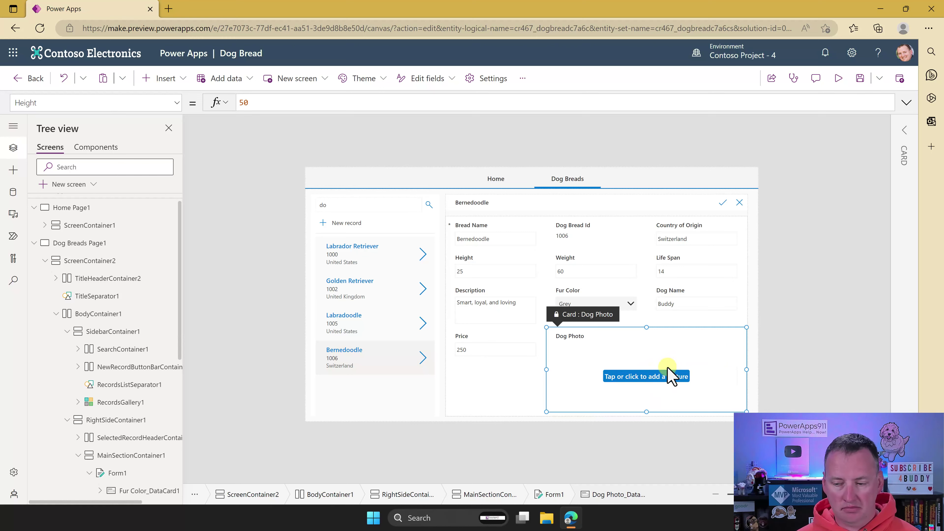
Preview the app, add the "Buddy sitting" image as the Bernedoodle record's Dog Photo, save the record, and close the preview
click(837, 78)
click(664, 437)
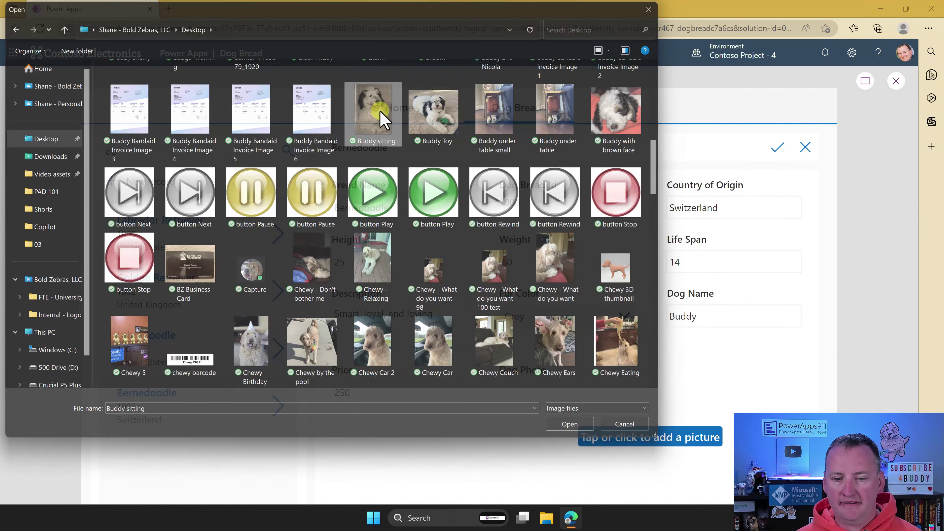
double_click(379, 108)
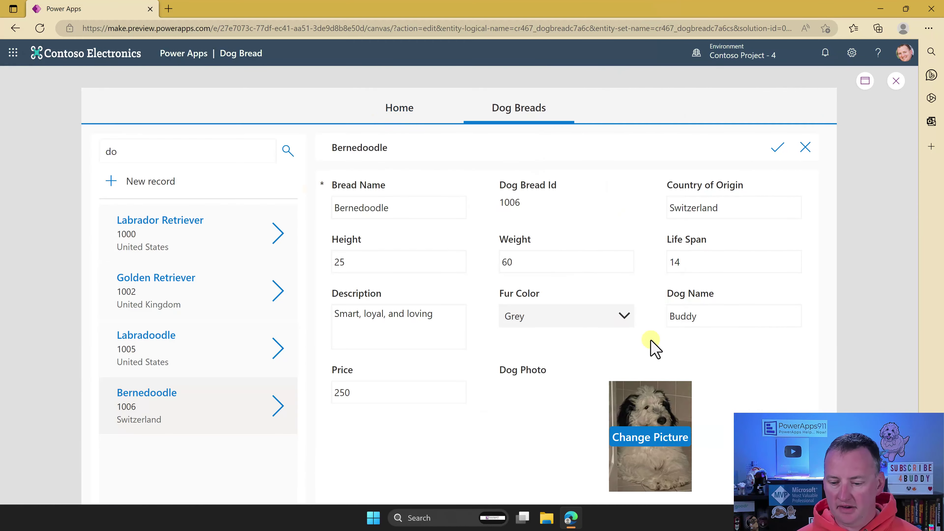
click(780, 148)
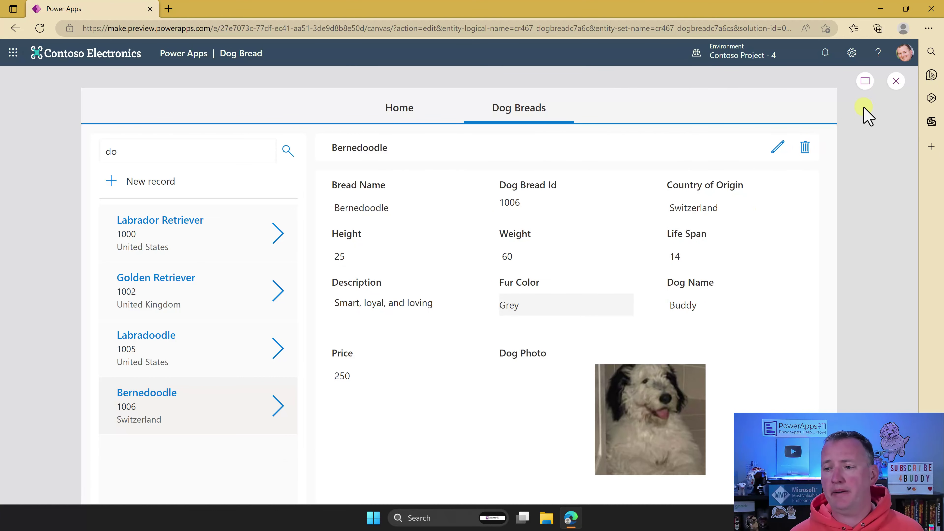
click(896, 81)
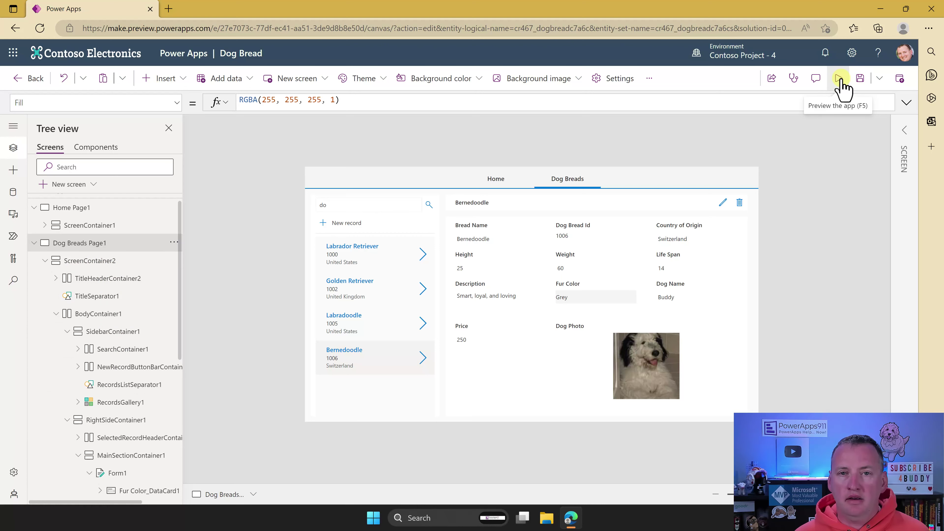
Preview the Home page and ask the Copilot the suggested question about the average life span of the dogs in the table
click(497, 180)
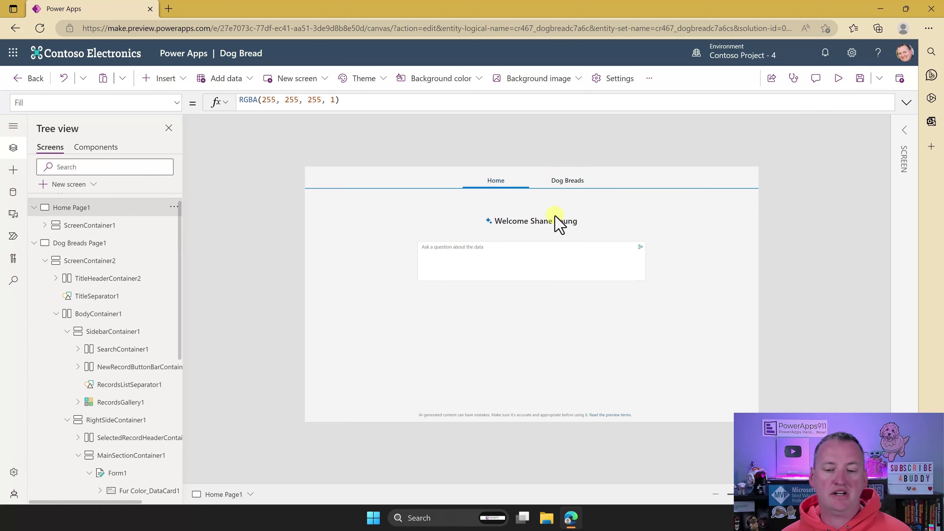
click(593, 212)
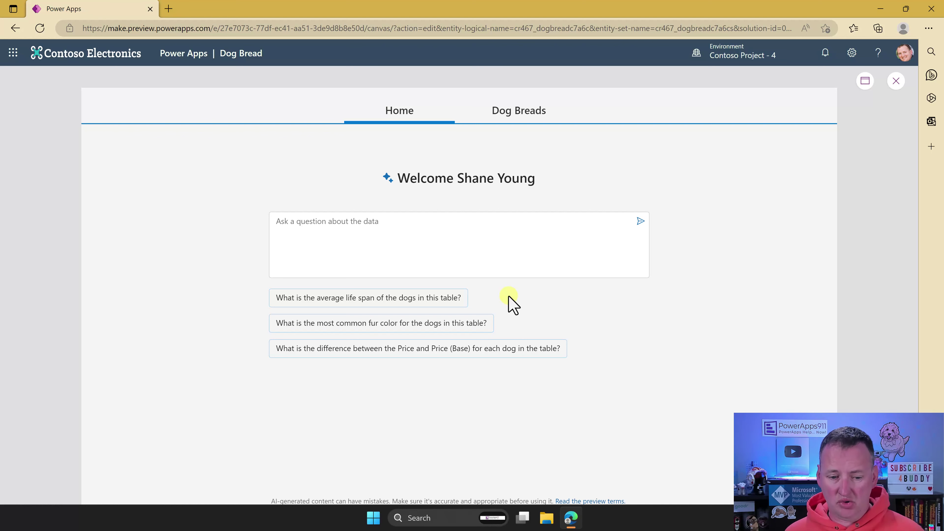
click(453, 305)
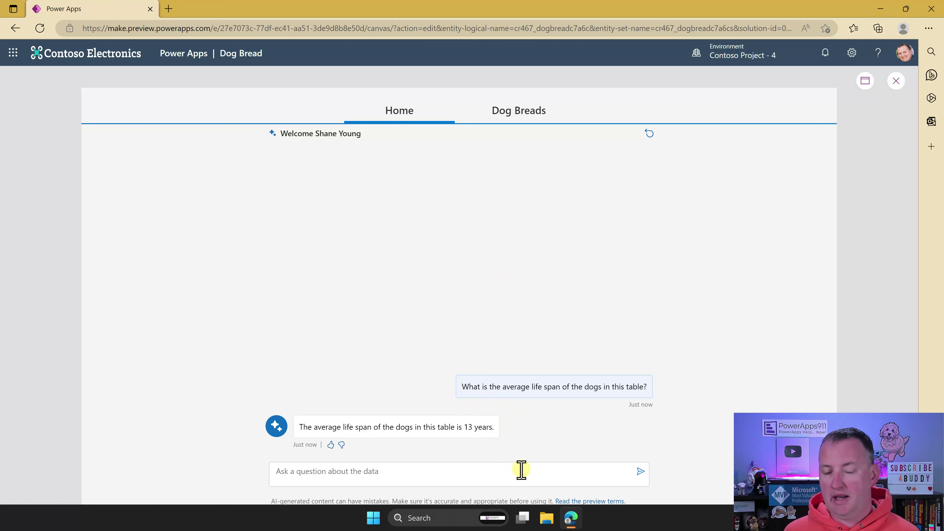
Ask the Copilot "What is the heaviest dog?"
click(512, 472)
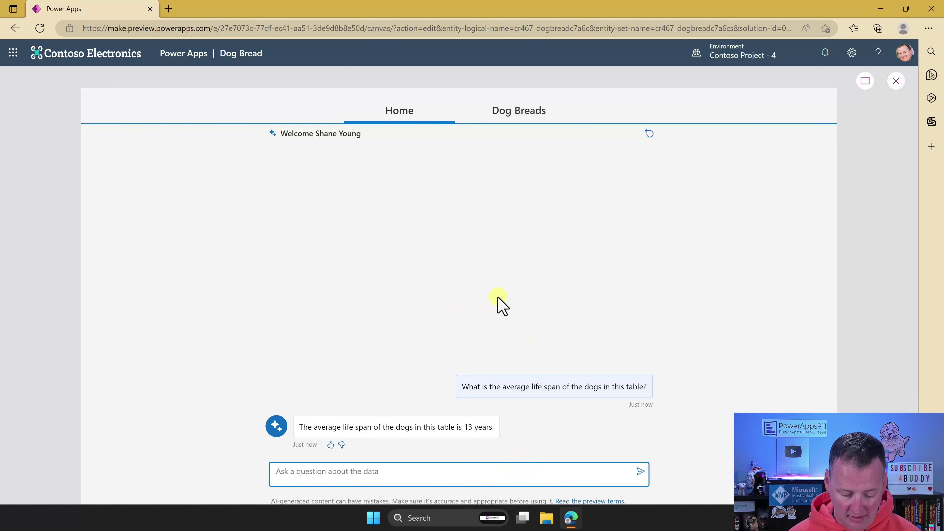
text(What is t)
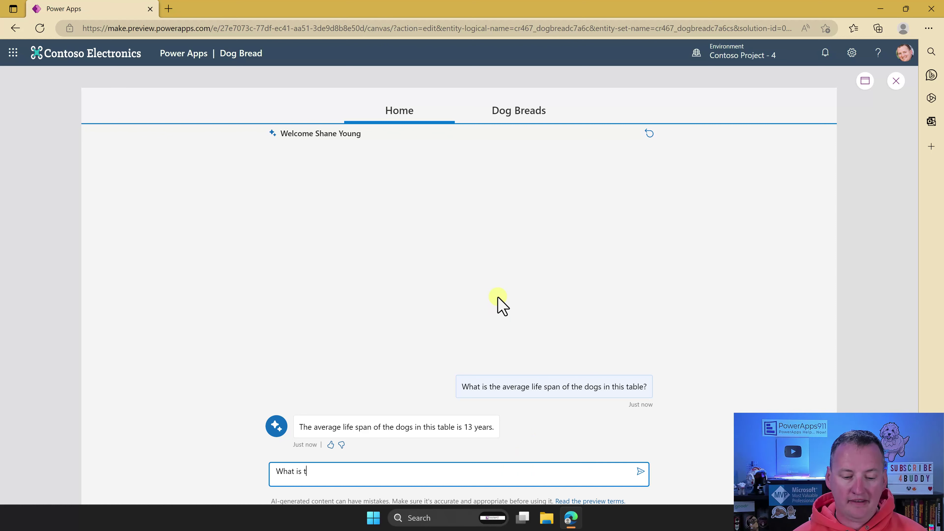
text(he heaviest dog?)
key(Return)
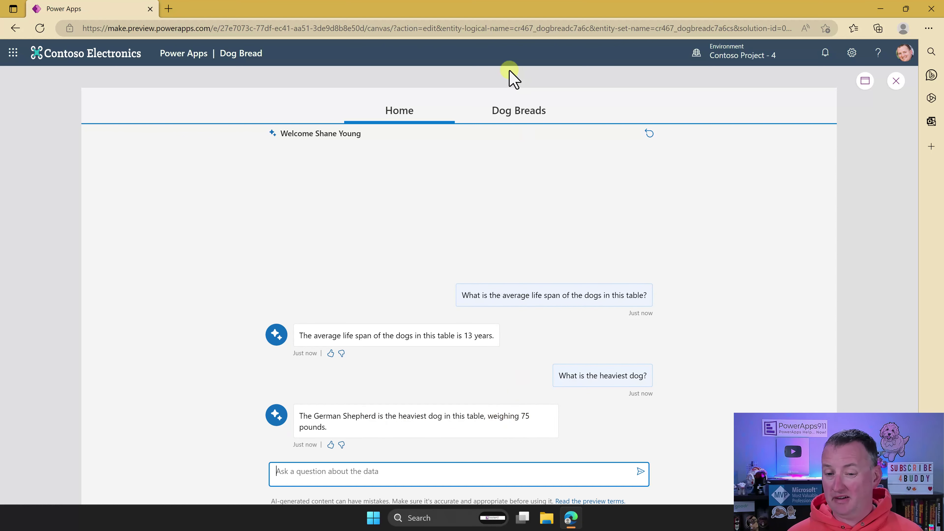
Clear the record search on the Dog Breads page and view the German Shepherd record to check its weight
click(503, 111)
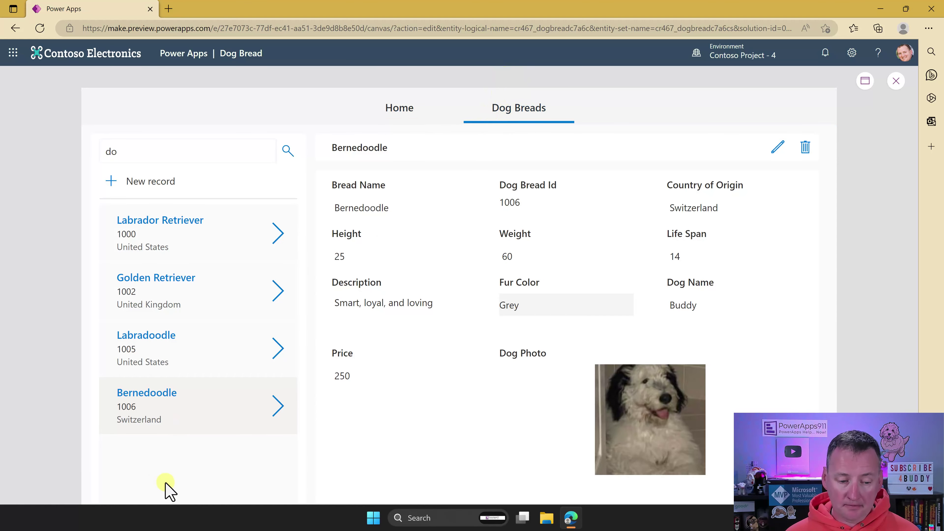
click(265, 148)
key(BackSpace)
key(BackSpace)
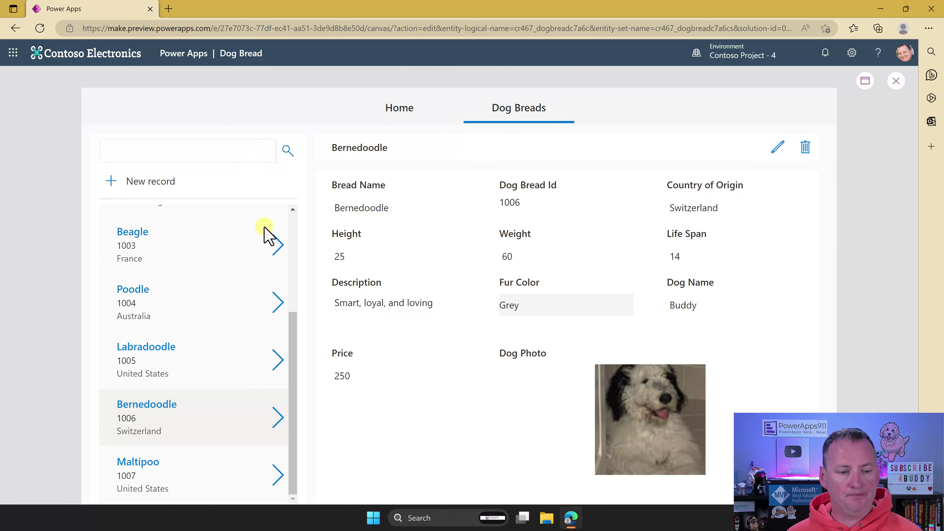
drag(289, 365, 289, 354)
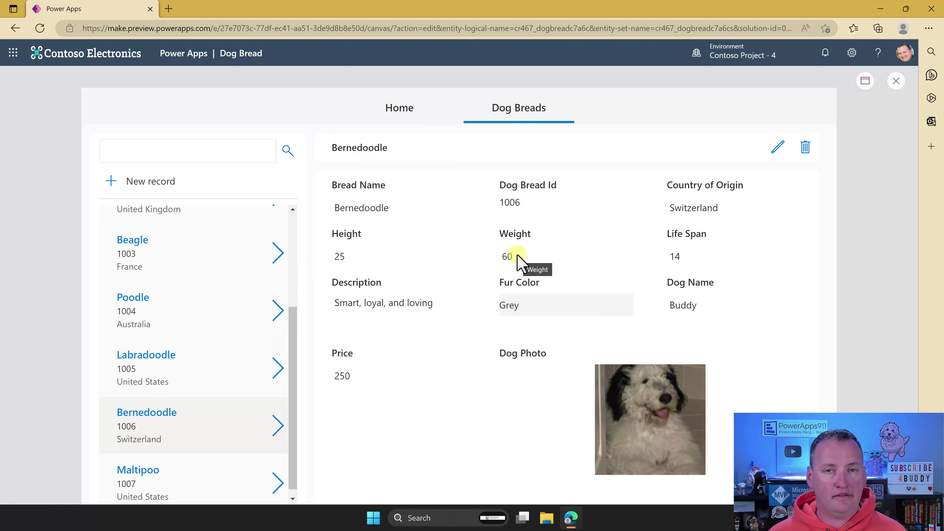
scroll(206, 346, up, 3)
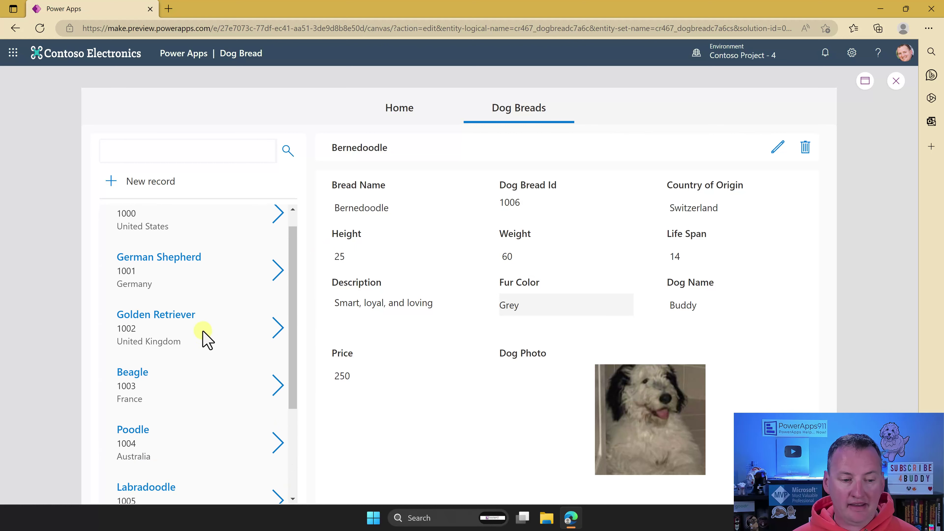
scroll(223, 334, up, 1)
click(274, 299)
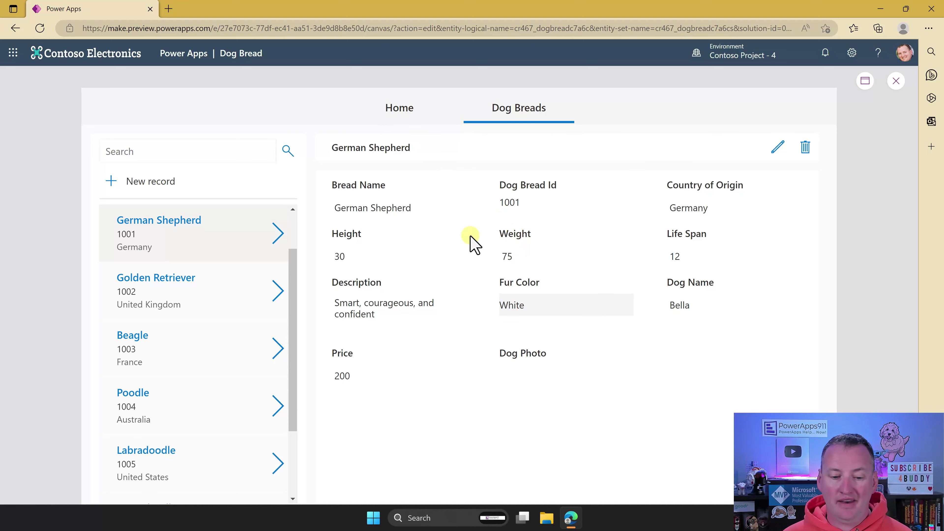
Return to the Home page and ask the Copilot "What are all of the WHite breeds?"
click(399, 108)
click(400, 238)
text(Wh)
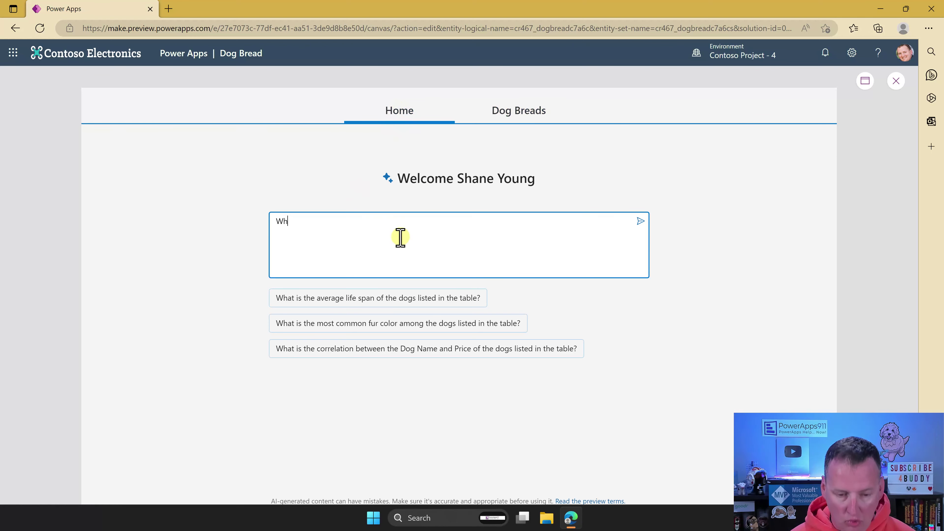
text(at are all of the WHite b)
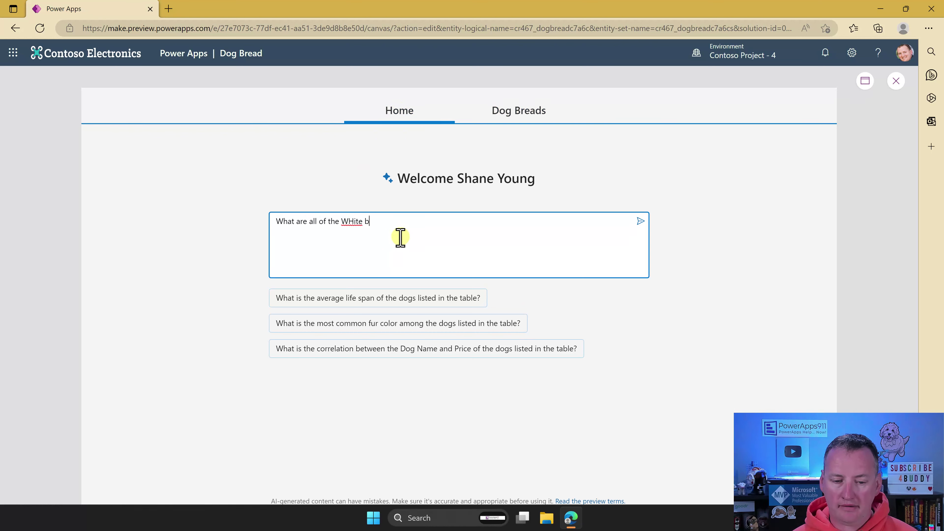
text(reads?)
key(Return)
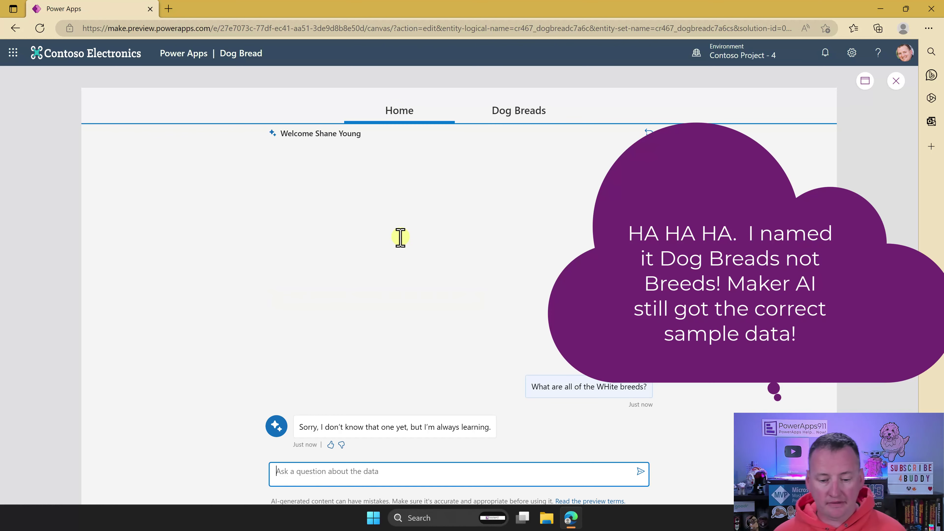
Ask the Copilot "What are all of the white dogs?"
text(What are all of the white dog)
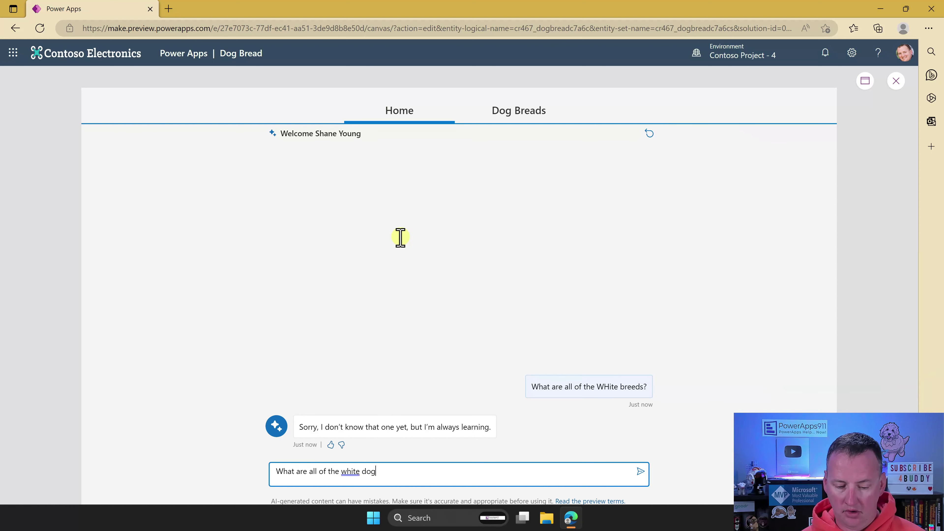
text(s?)
key(Return)
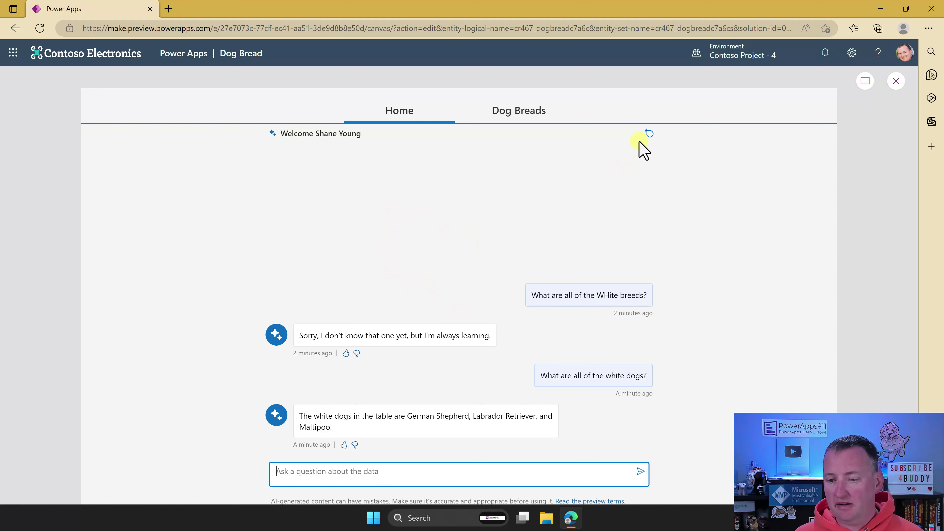
Restart the chat, ask the suggested question correlating Dog Name and Price, reset the chat again, and close the preview
click(649, 133)
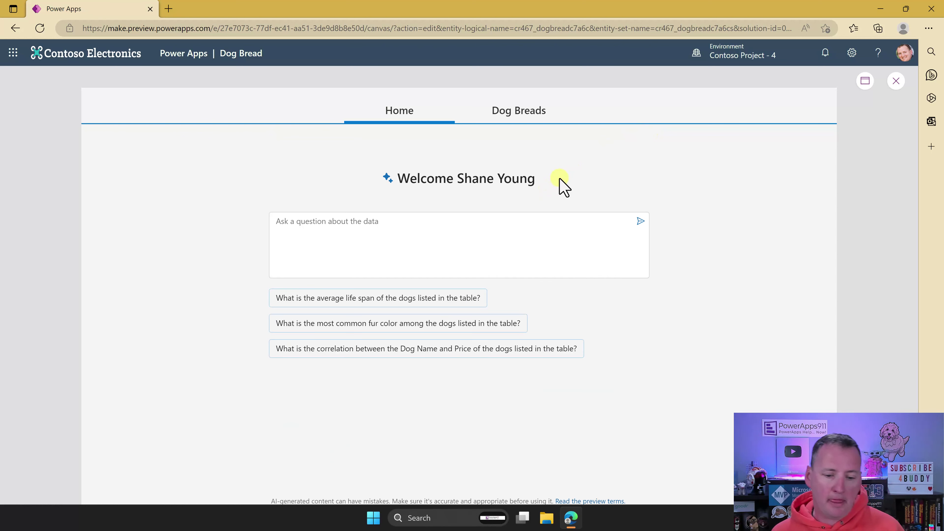
click(457, 350)
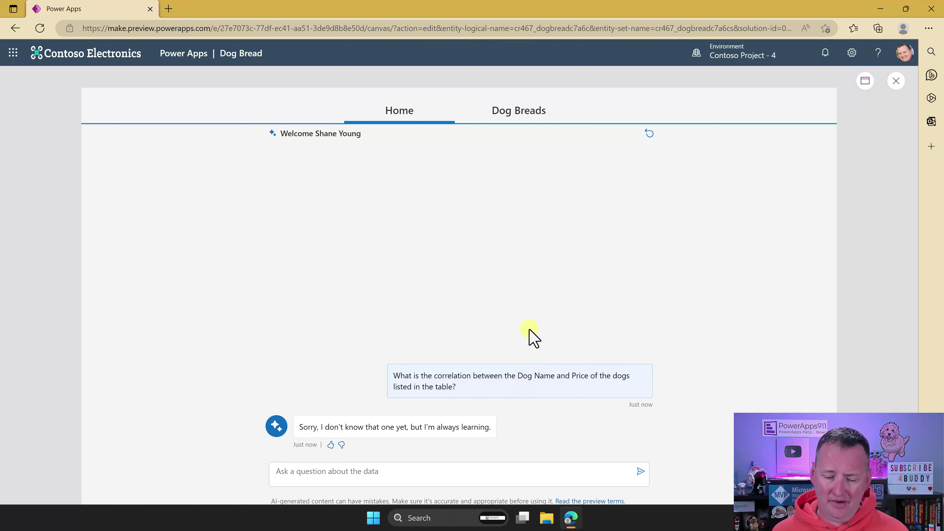
click(648, 134)
click(895, 80)
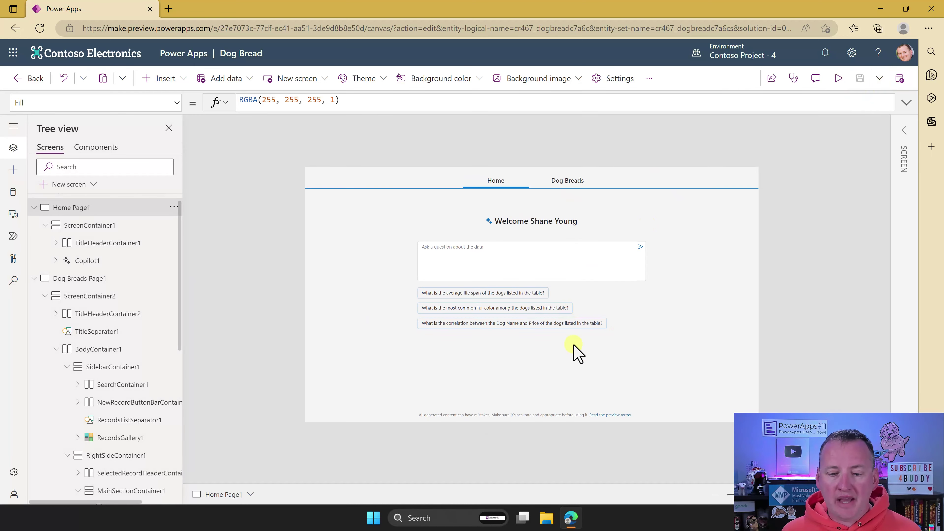
Select the Home page's Copilot control to check its Items formula, and add the FAQS Dataverse table as a data source
click(617, 335)
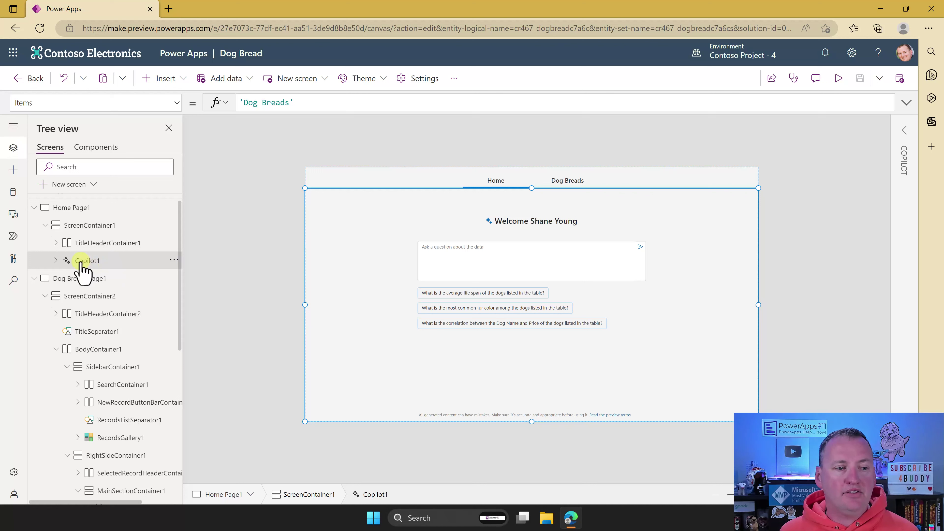
click(331, 103)
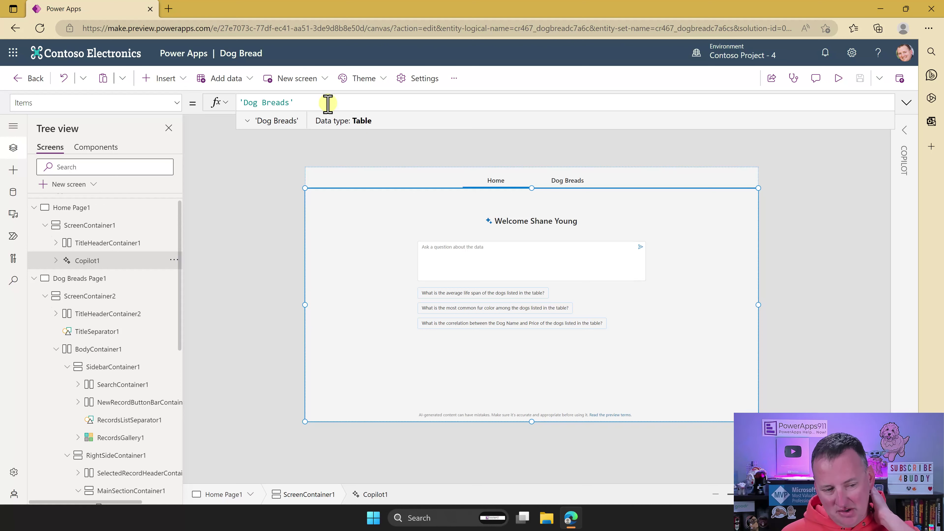
click(13, 193)
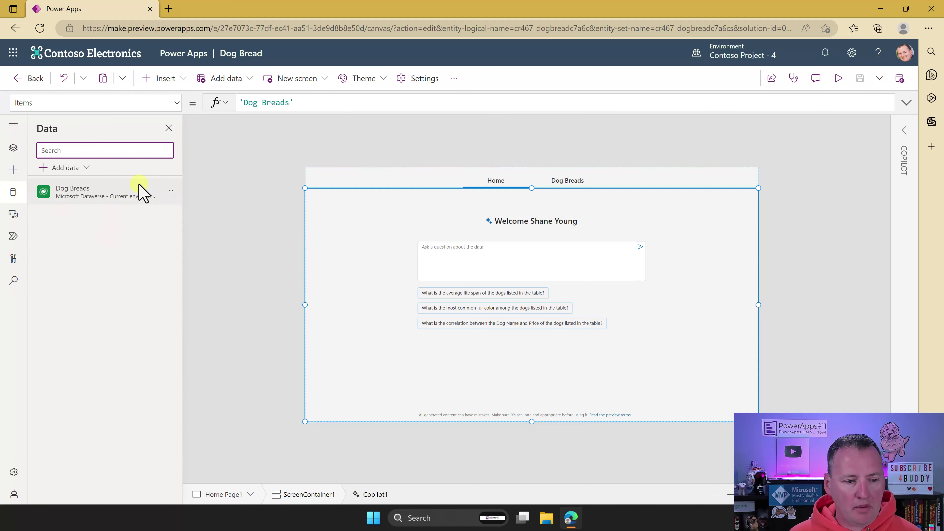
click(60, 168)
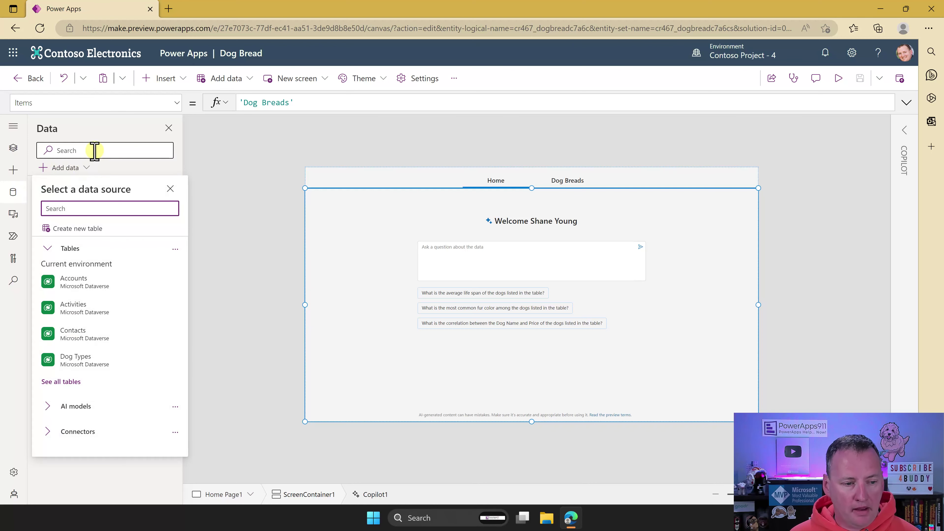
click(95, 150)
click(77, 168)
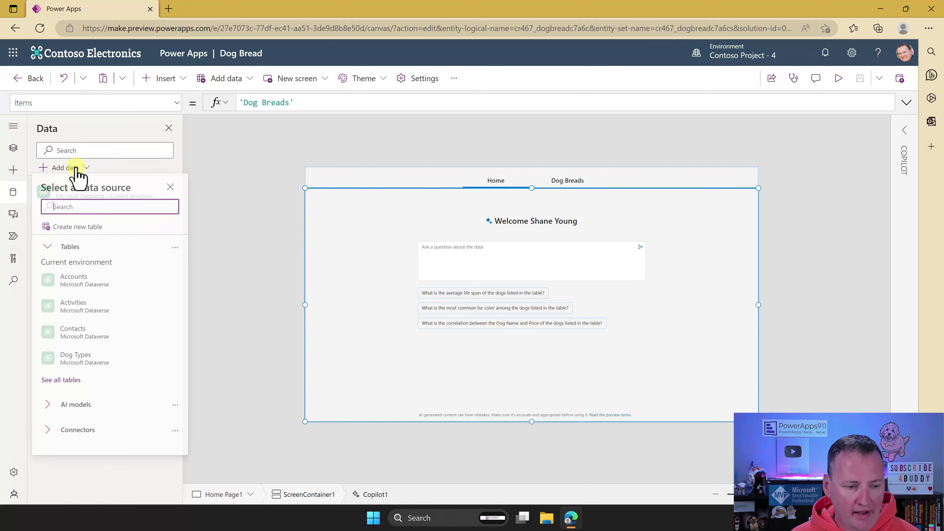
text(faq)
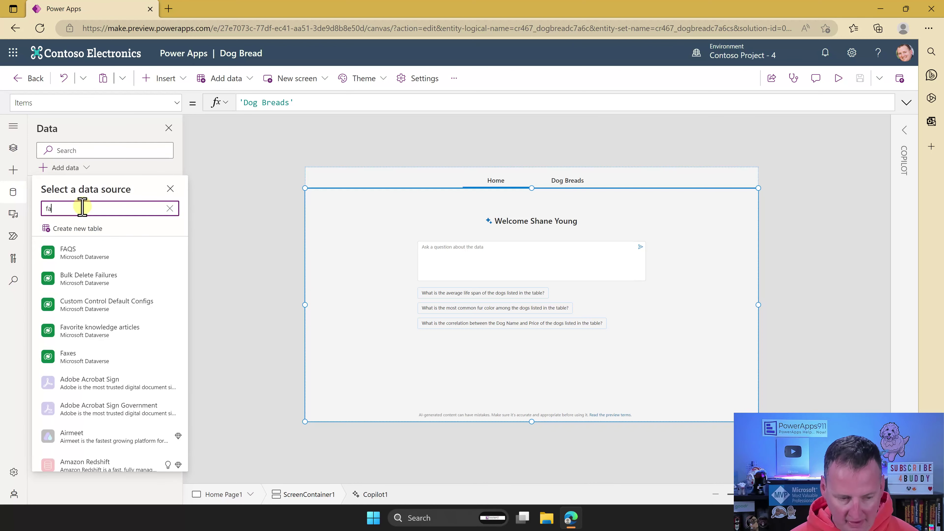
click(89, 255)
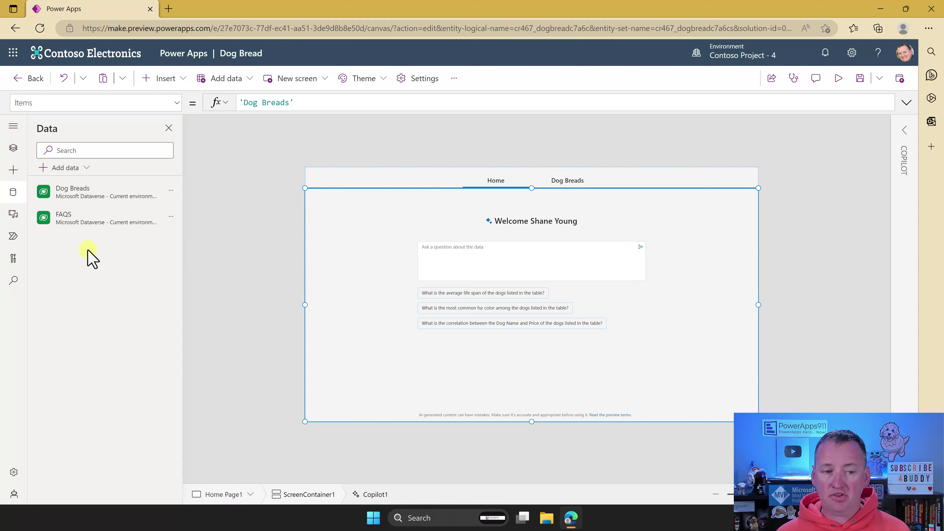
Open the FAQS table's data for editing and widen the Answer and Question columns to read their contents
click(171, 217)
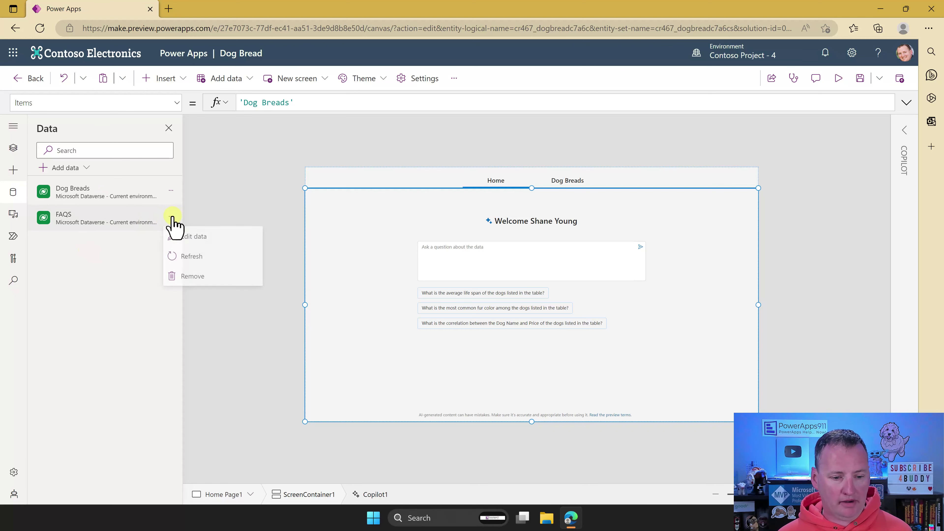
click(204, 240)
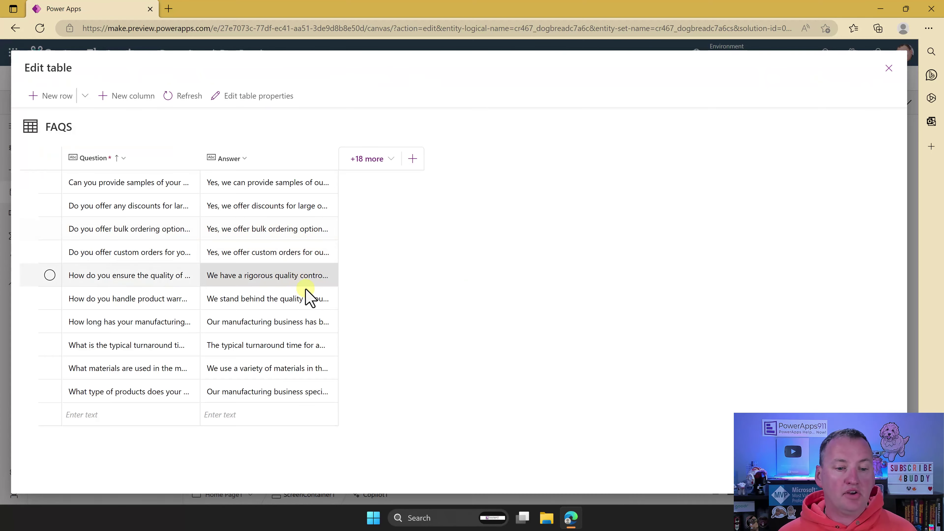
drag(339, 158, 565, 149)
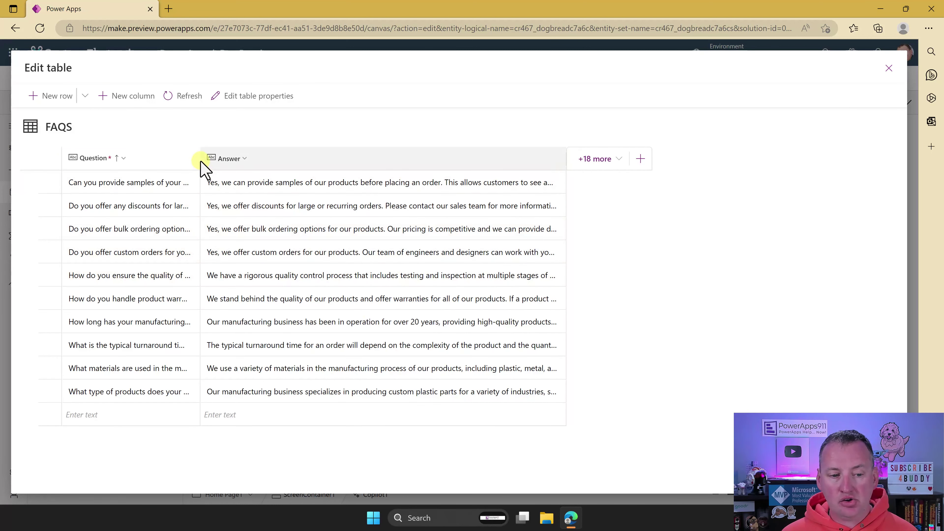
drag(198, 159, 327, 148)
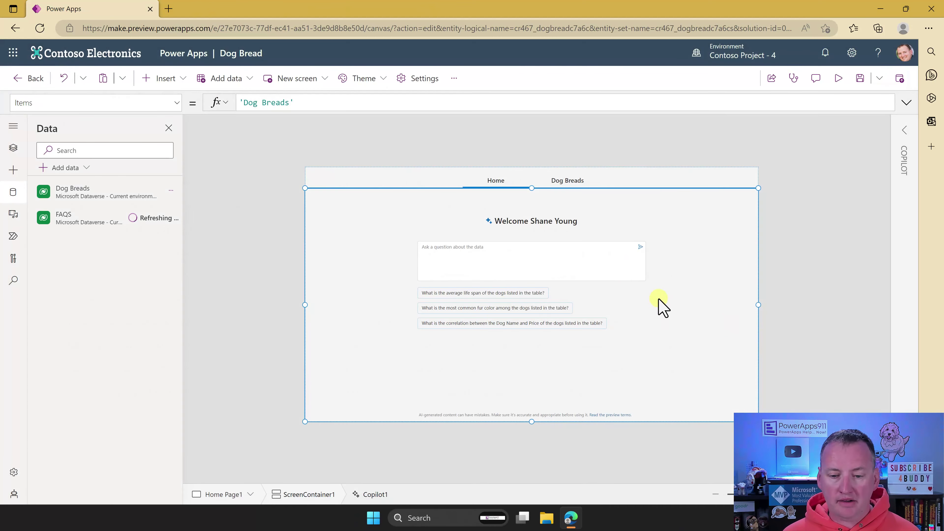
Replace the Home page Copilot control's Items formula with FAQS so it uses the FAQS table
click(310, 102)
drag(310, 102, 240, 103)
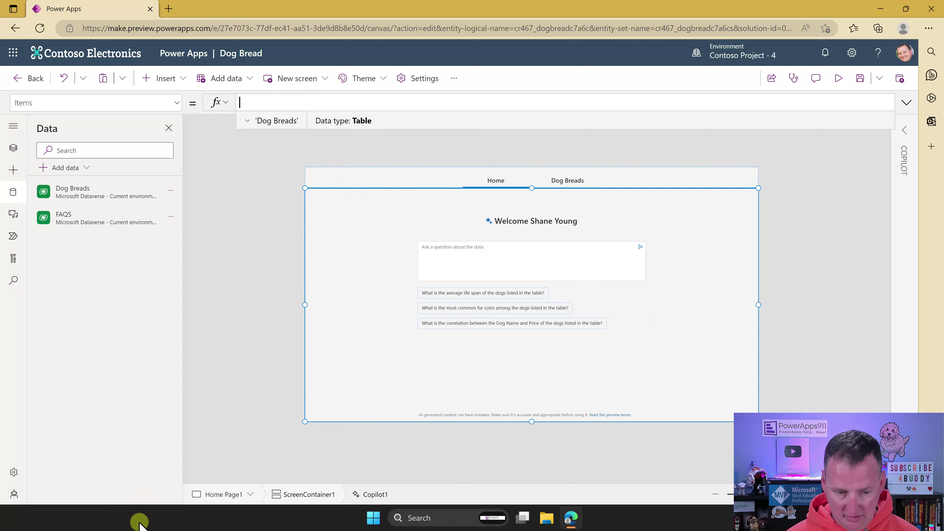
key(BackSpace)
text(FAQS)
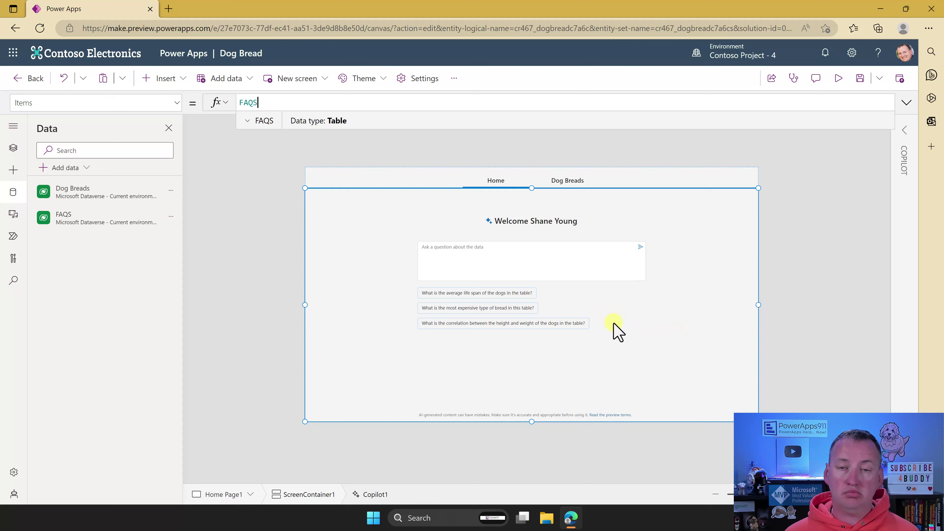
Preview the app, refresh the Home page by visiting Dog Breads, and ask the Copilot "What industries do we make products for?"
click(837, 79)
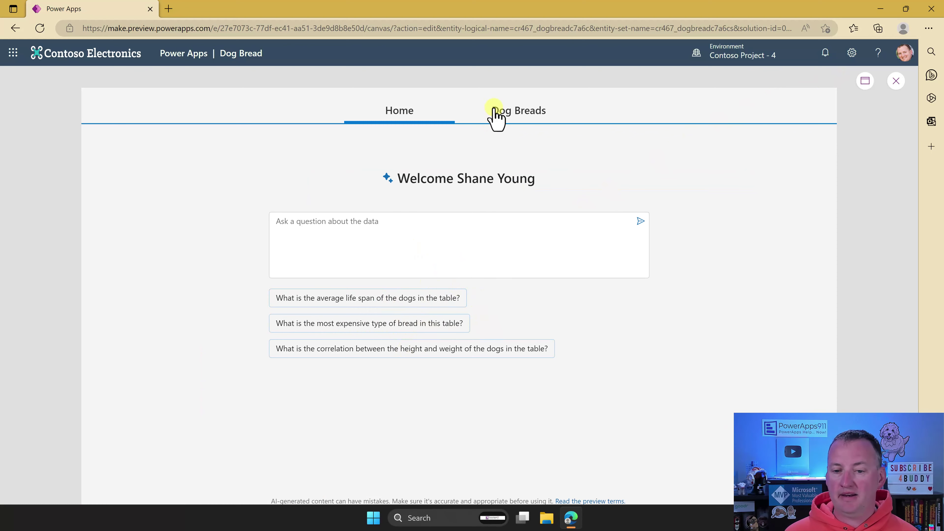
click(524, 113)
click(399, 112)
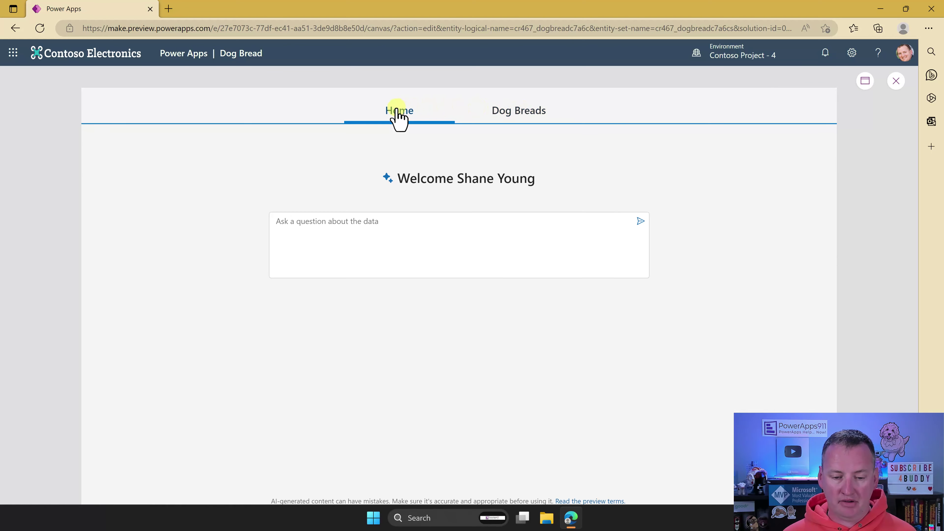
text(What)
text(industries do we make products for?)
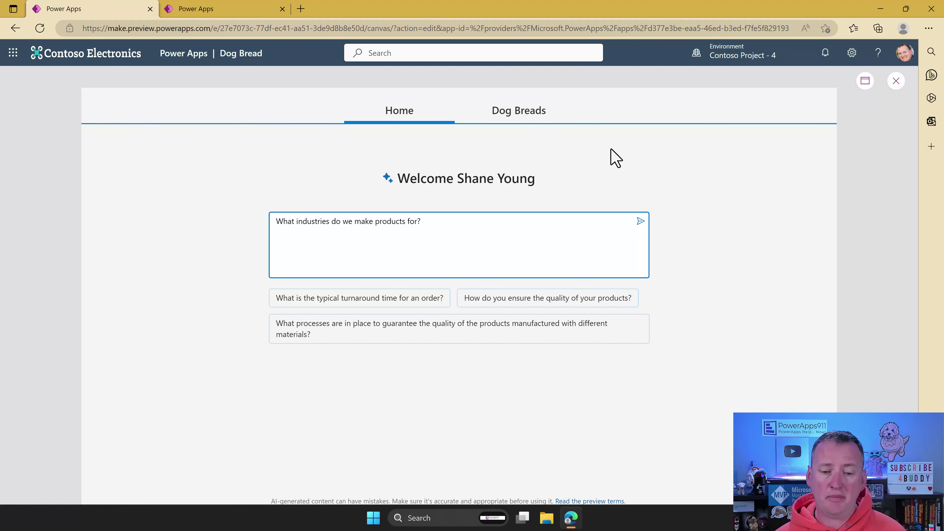
key(Return)
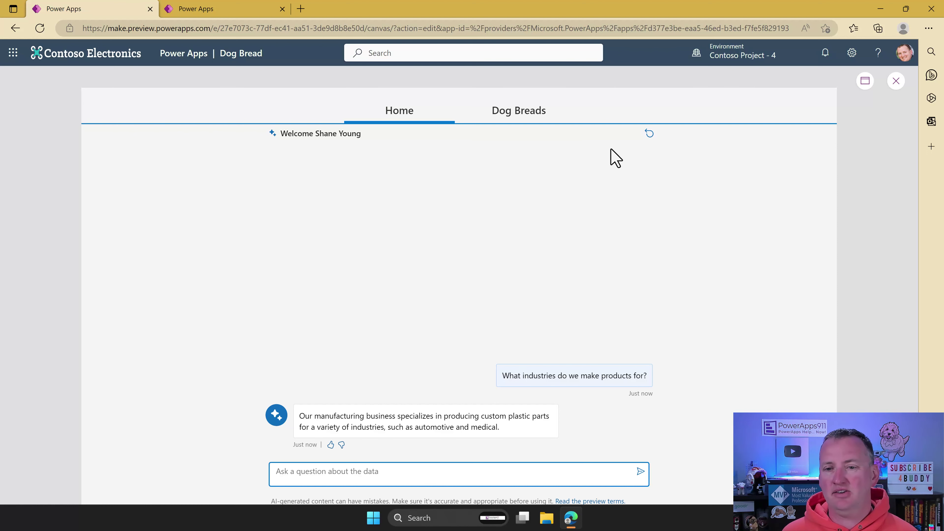
Reset the chat, ask the suggested question "How do you ensure the quality of your products?" and close the preview
click(648, 134)
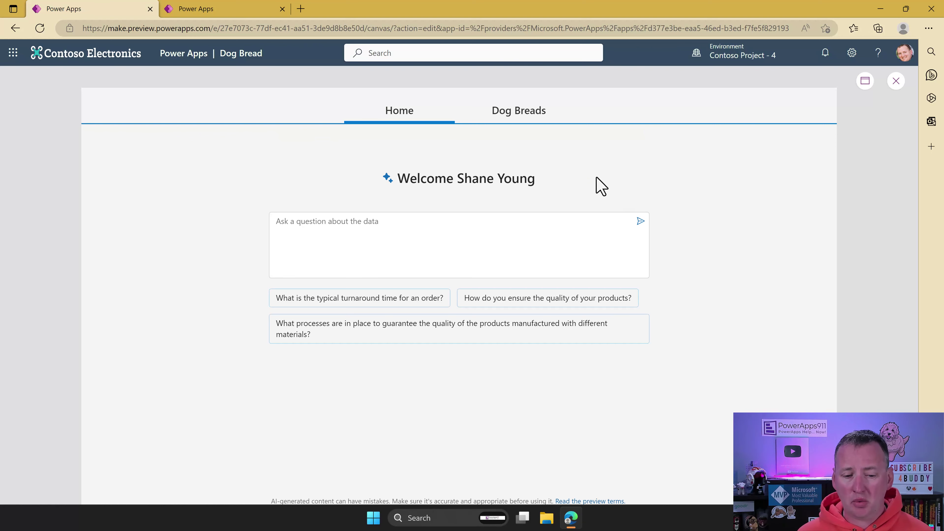
click(546, 302)
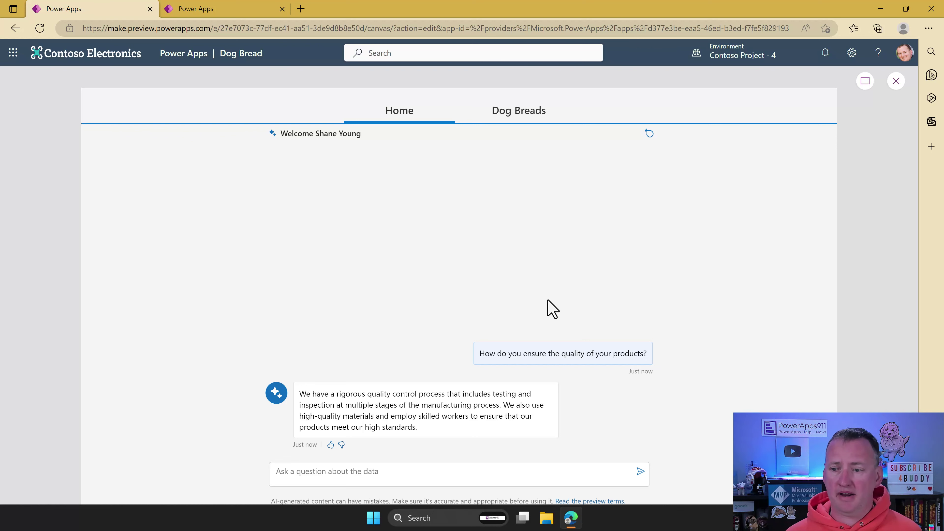
click(895, 81)
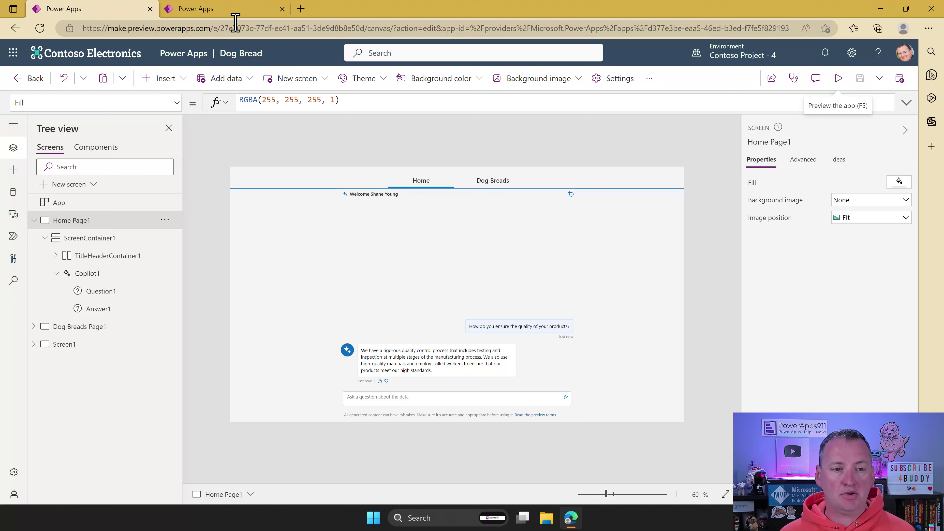
Switch to the Dog Type app, open its Dog Types page, and preview it to look over the dog gallery
click(242, 15)
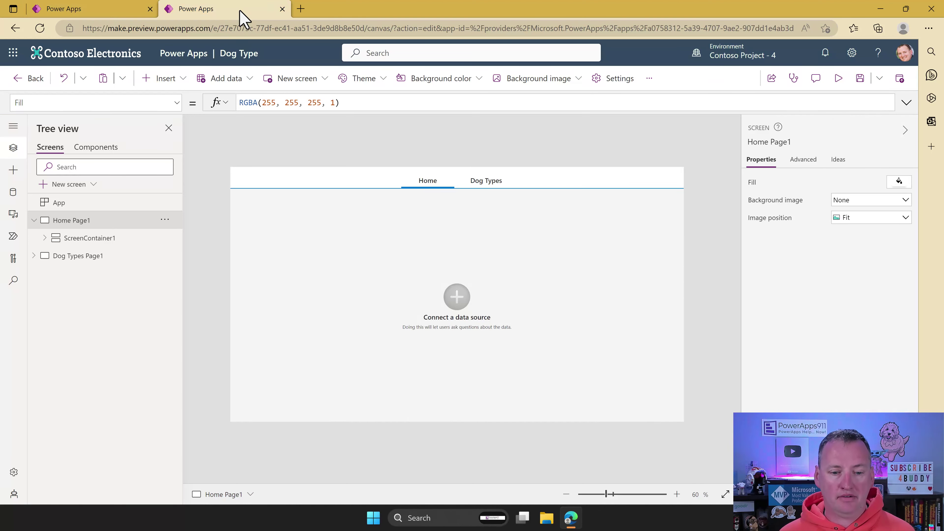
alt+click(482, 186)
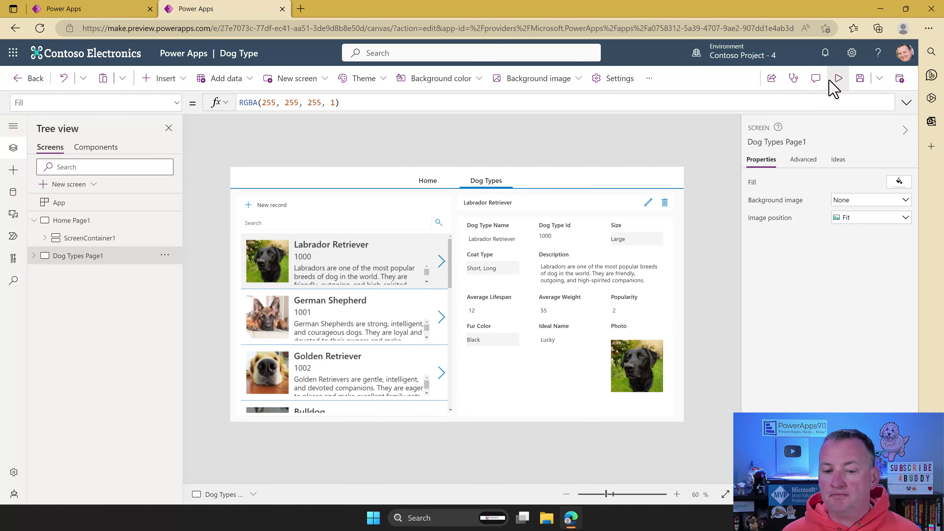
click(838, 79)
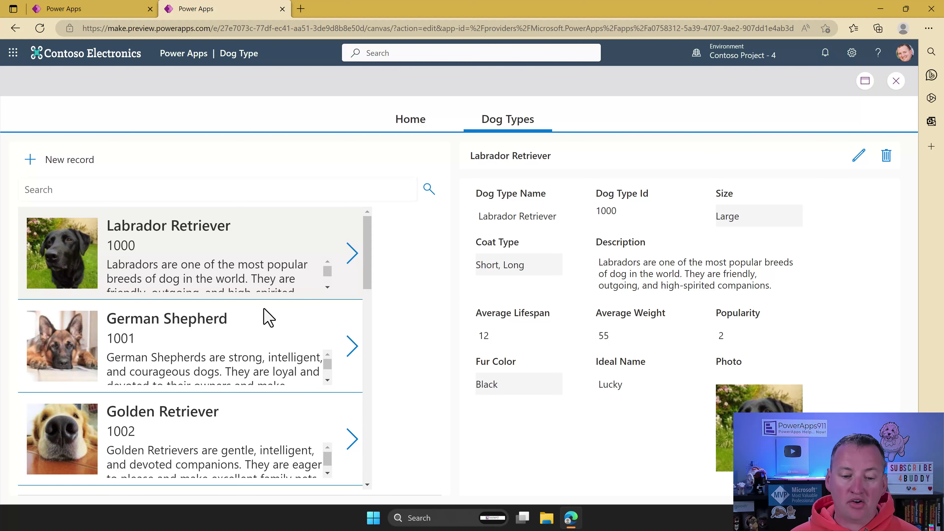
mouse_move(364, 279)
mouse_down()
mouse_move(366, 471)
mouse_move(377, 238)
mouse_up()
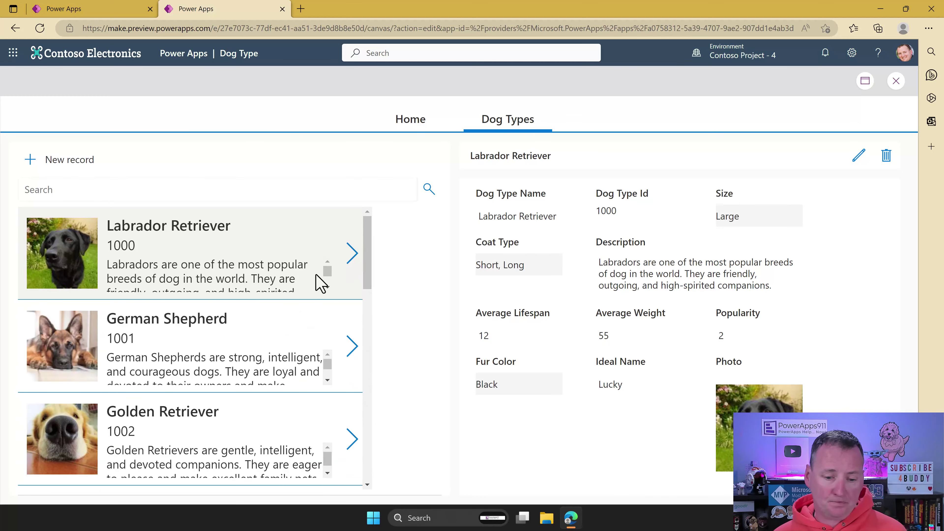